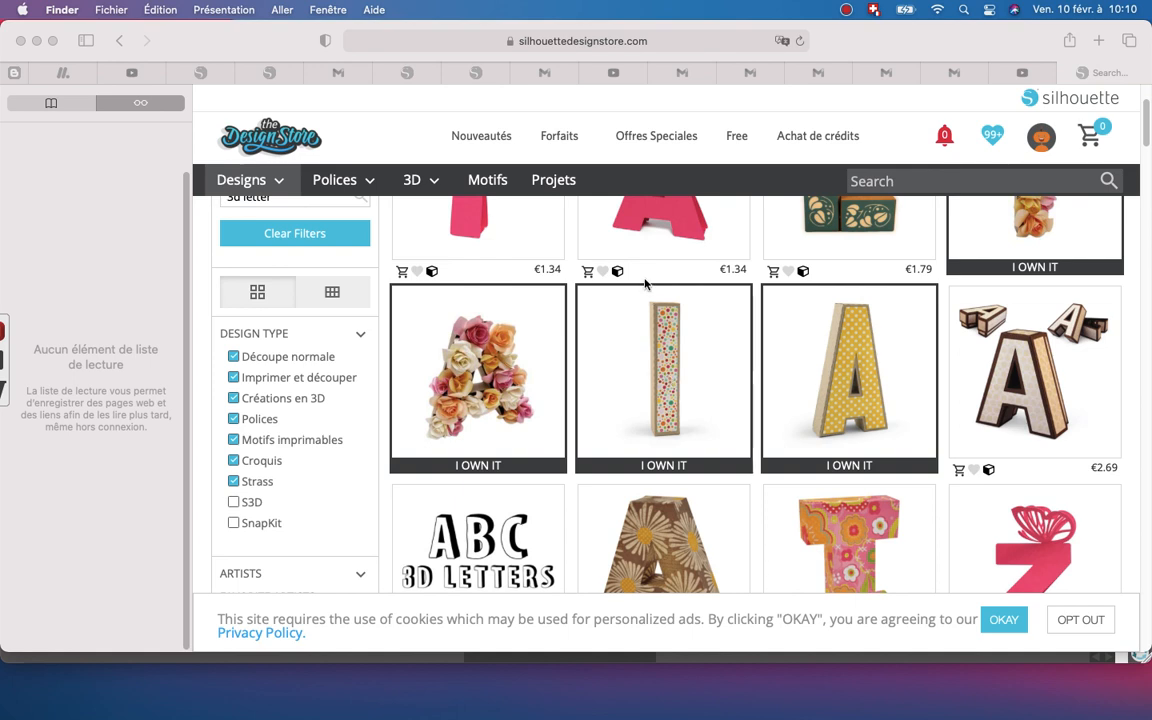
# - Switch to Silhouette Studio and open the "3d alphabet letter i" design from the library's complete graphics collection
pyautogui.click(35, 43)
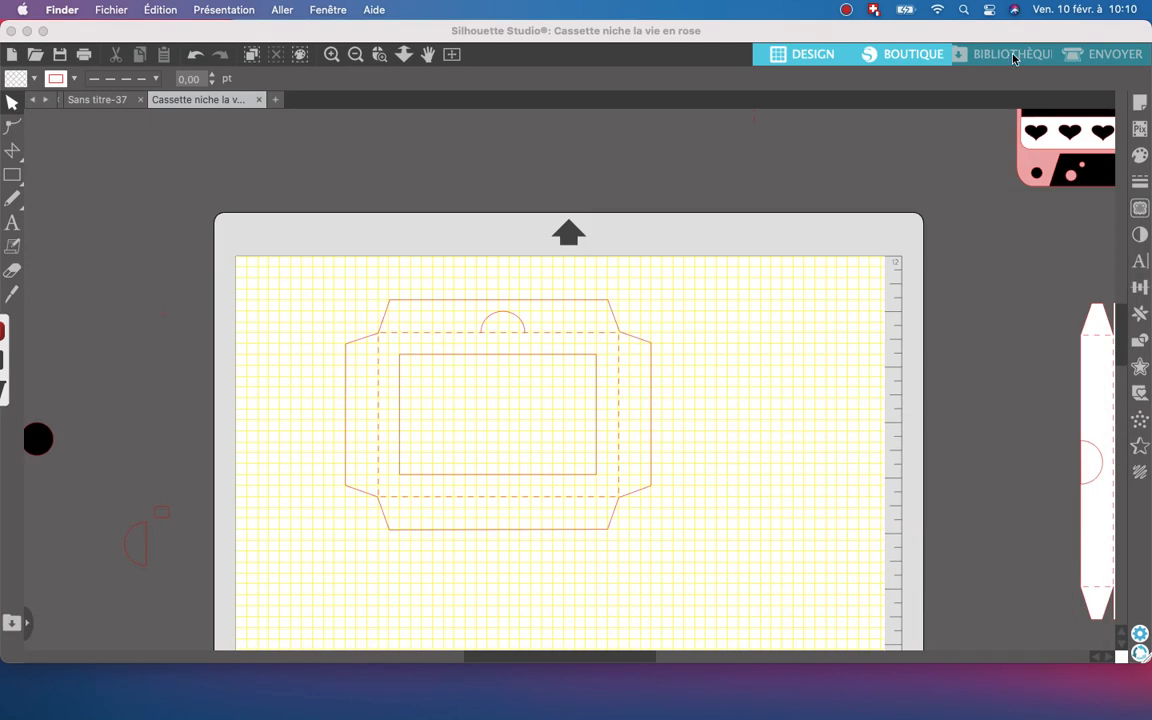
pyautogui.click(1013, 54)
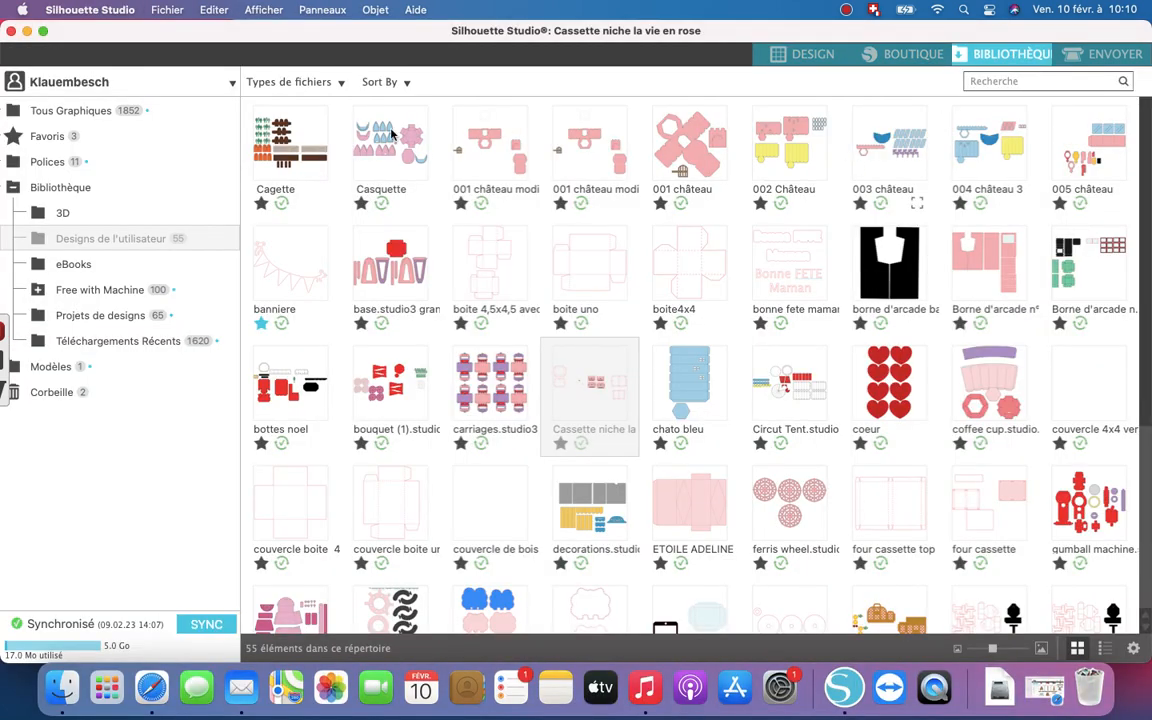
pyautogui.click(128, 113)
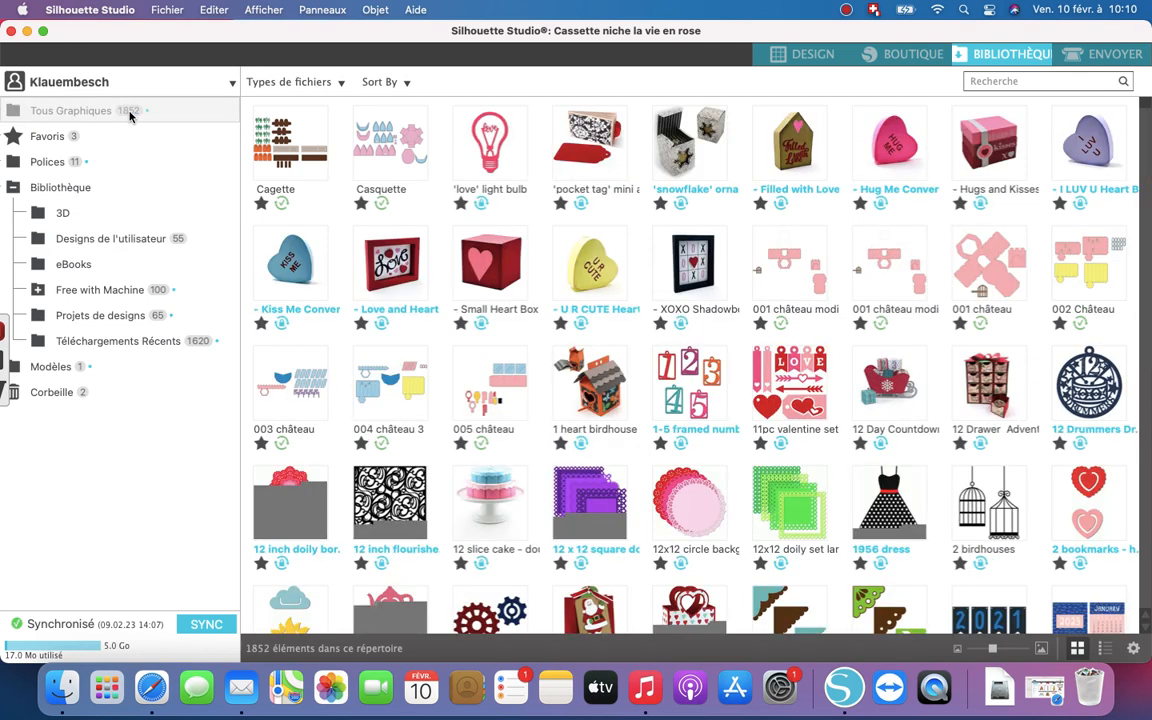
pyautogui.scroll(-10, 630, 270)
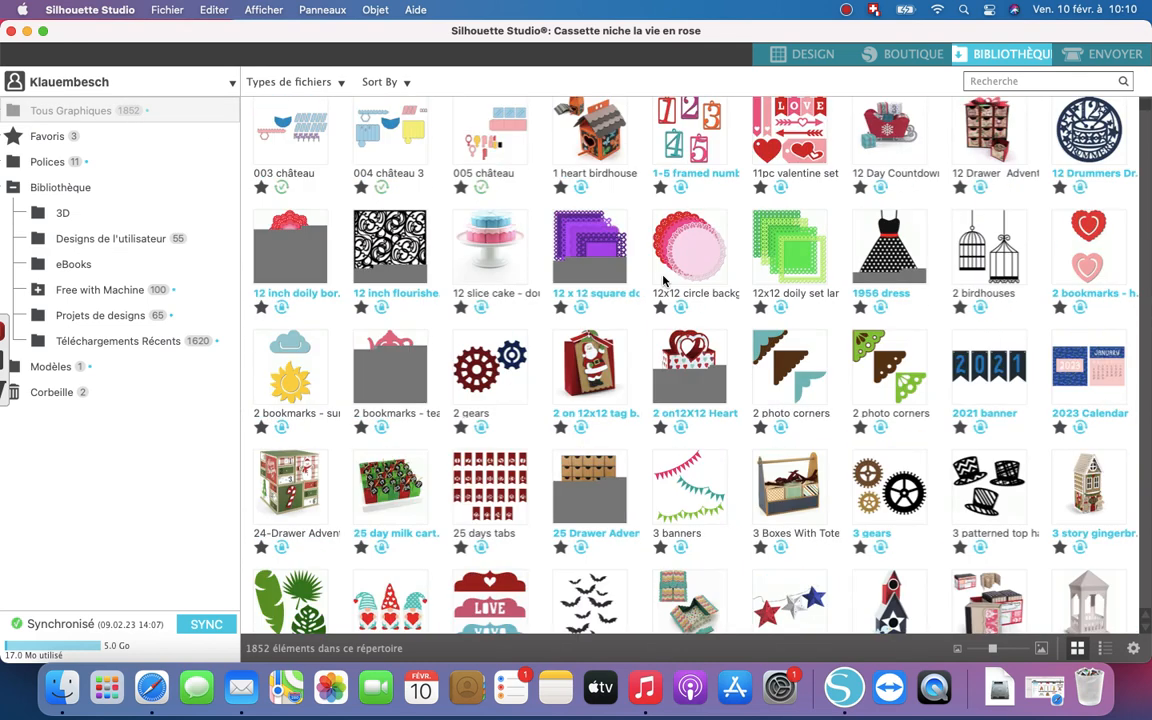
pyautogui.scroll(-4, 663, 280)
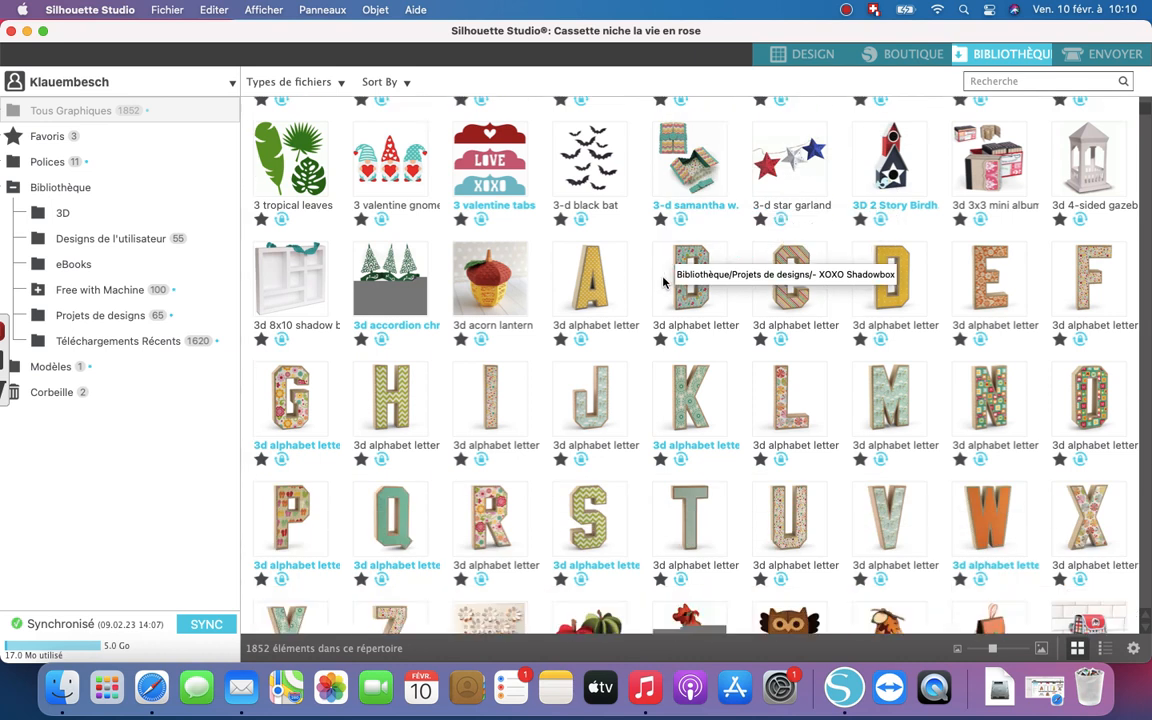
pyautogui.rightClick(494, 398)
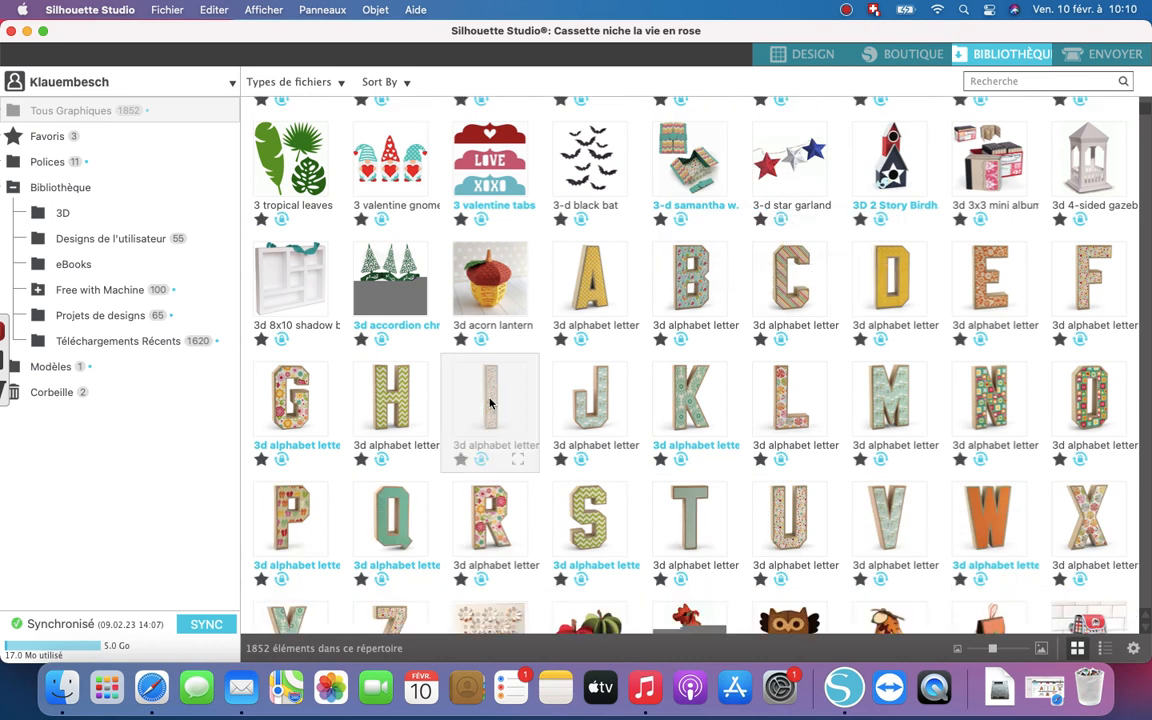
pyautogui.click(543, 409)
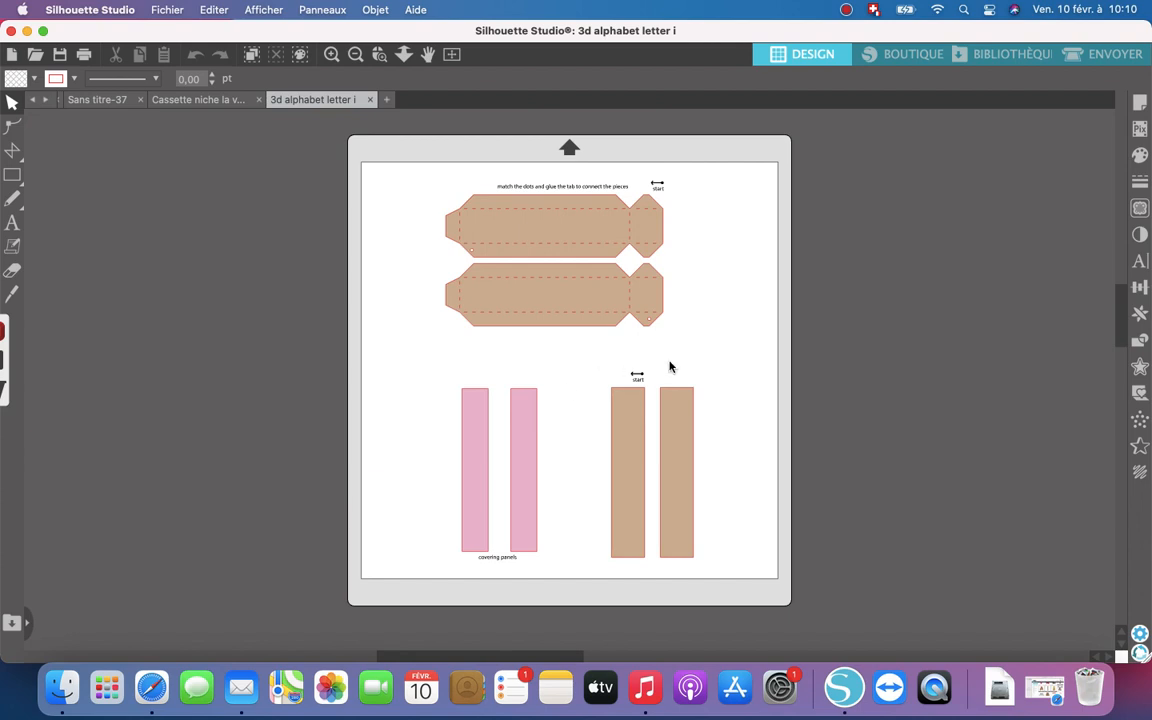
# - Ungroup all the pieces and texts of the letter I design
pyautogui.moveTo(733, 585); pyautogui.dragTo(366, 165)
pyautogui.rightClick(439, 185)
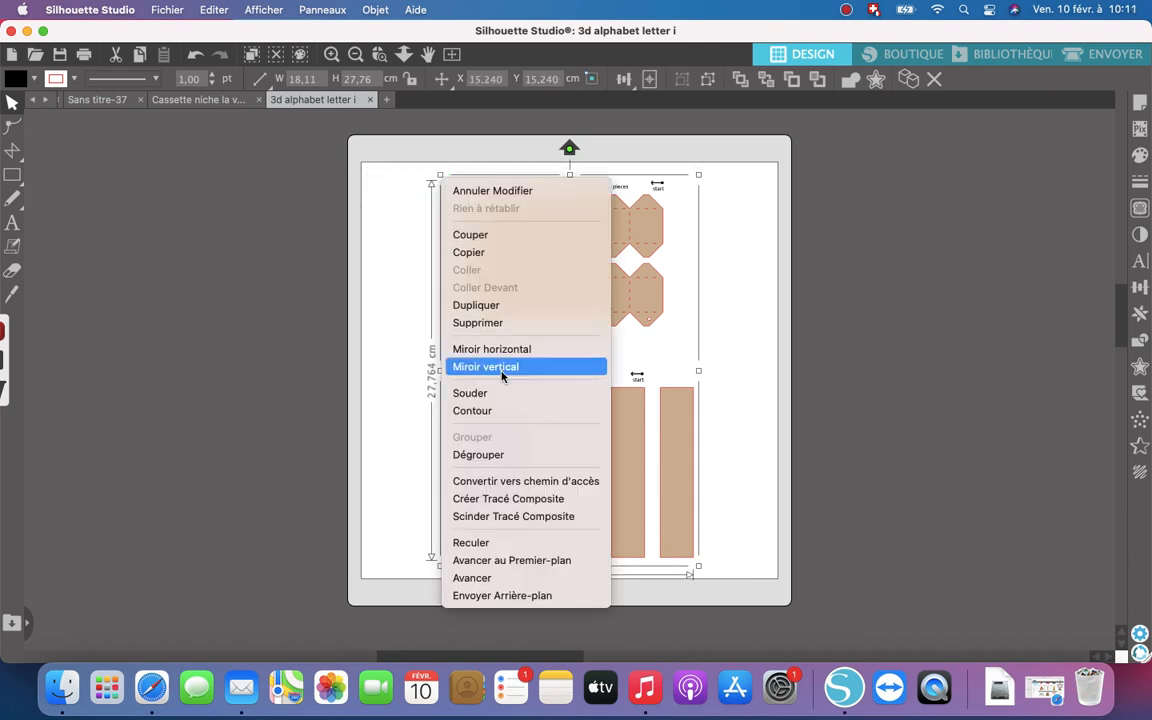
pyautogui.click(498, 456)
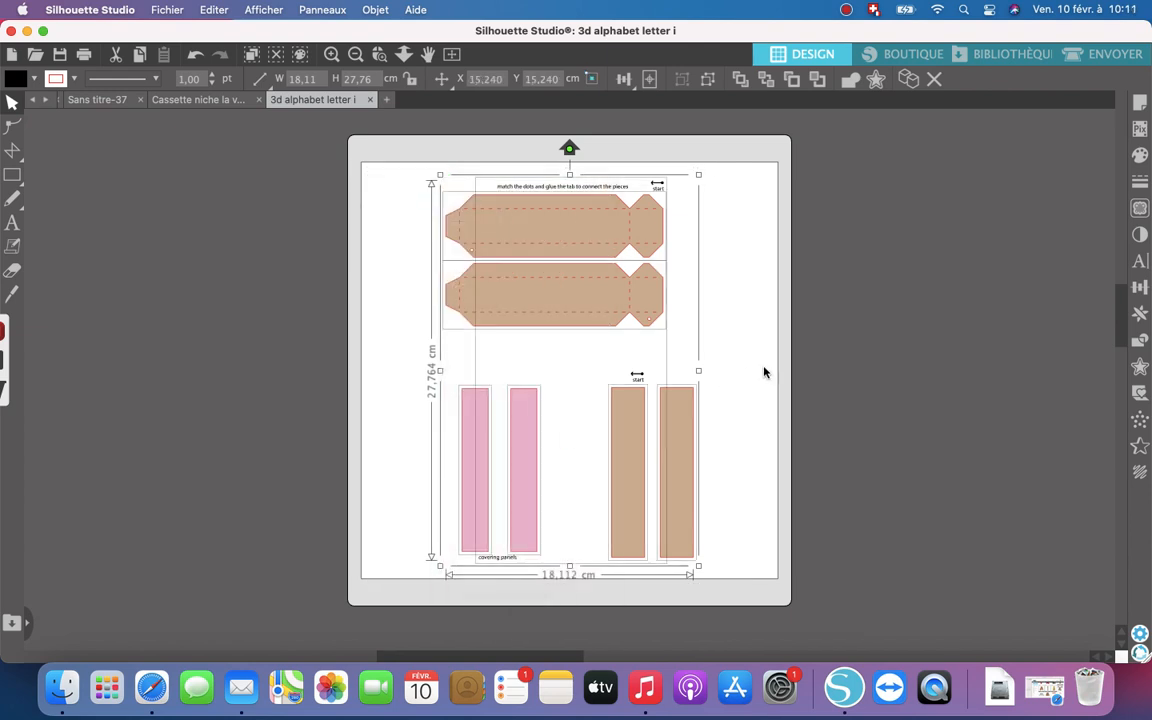
pyautogui.click(831, 360)
# - Move the instruction texts and both pink covering panels off the mat, and shift the two tabbed brown pieces to the page's upper-left corner
pyautogui.moveTo(527, 526); pyautogui.dragTo(188, 517)
pyautogui.moveTo(500, 563); pyautogui.dragTo(88, 495)
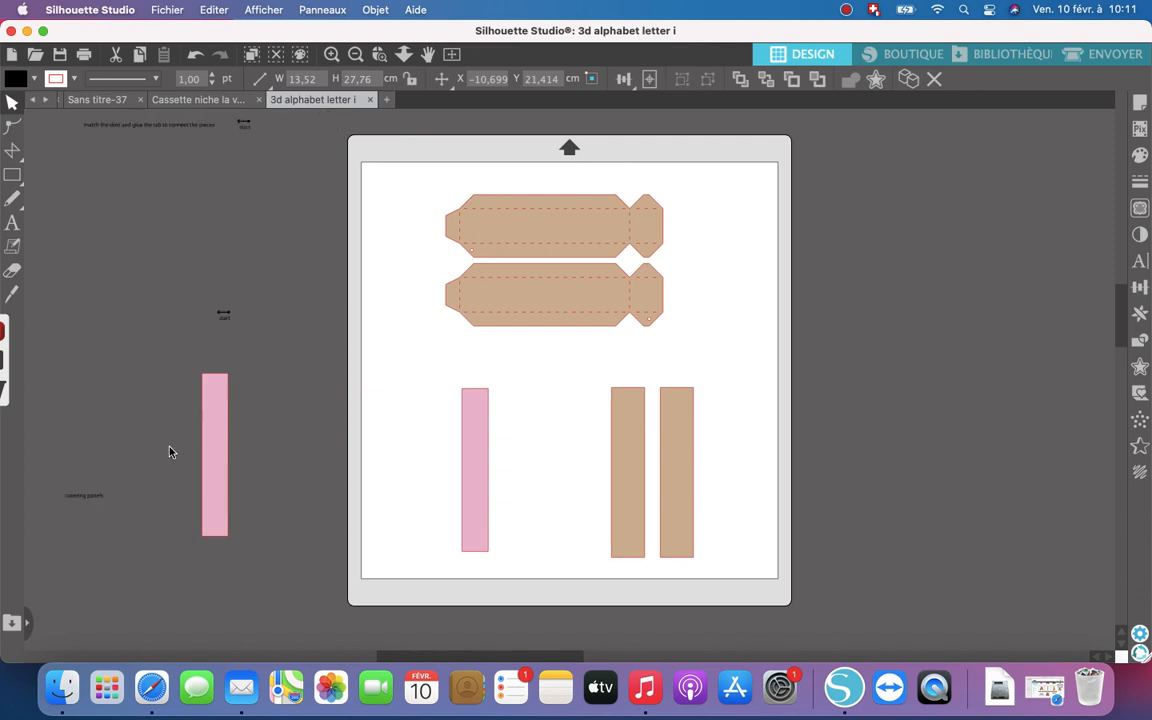
pyautogui.click(756, 241)
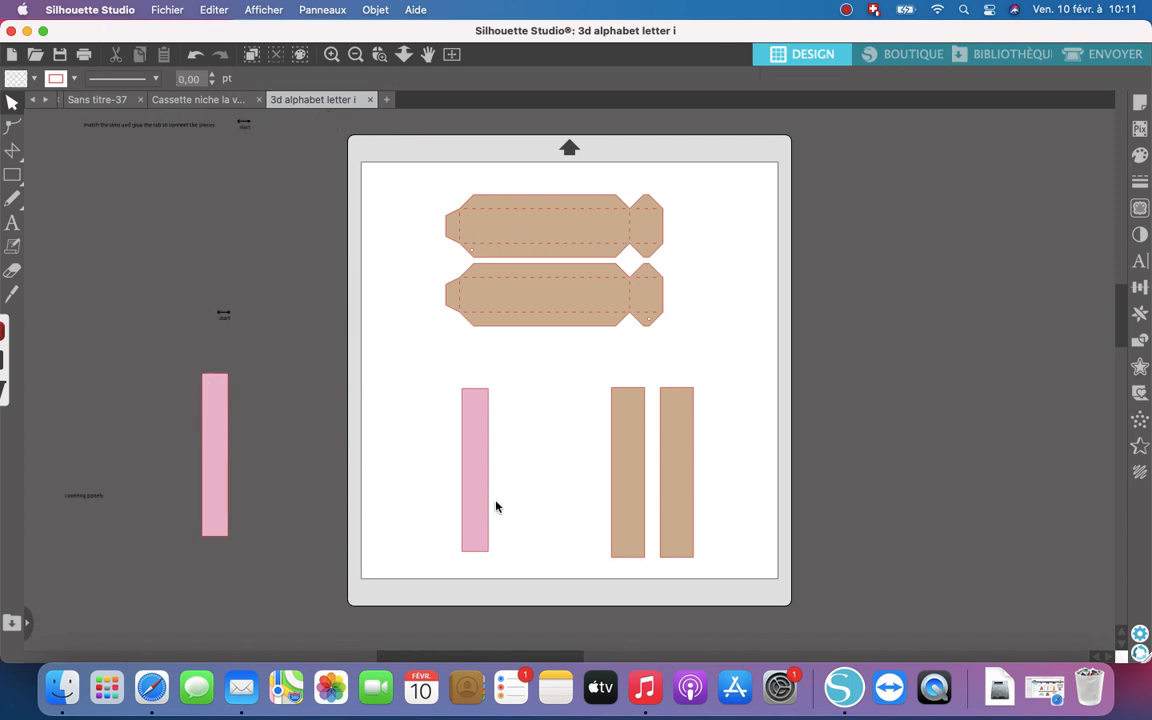
pyautogui.moveTo(477, 511); pyautogui.dragTo(182, 480)
pyautogui.moveTo(610, 245); pyautogui.dragTo(535, 231)
pyautogui.moveTo(576, 324); pyautogui.dragTo(503, 307)
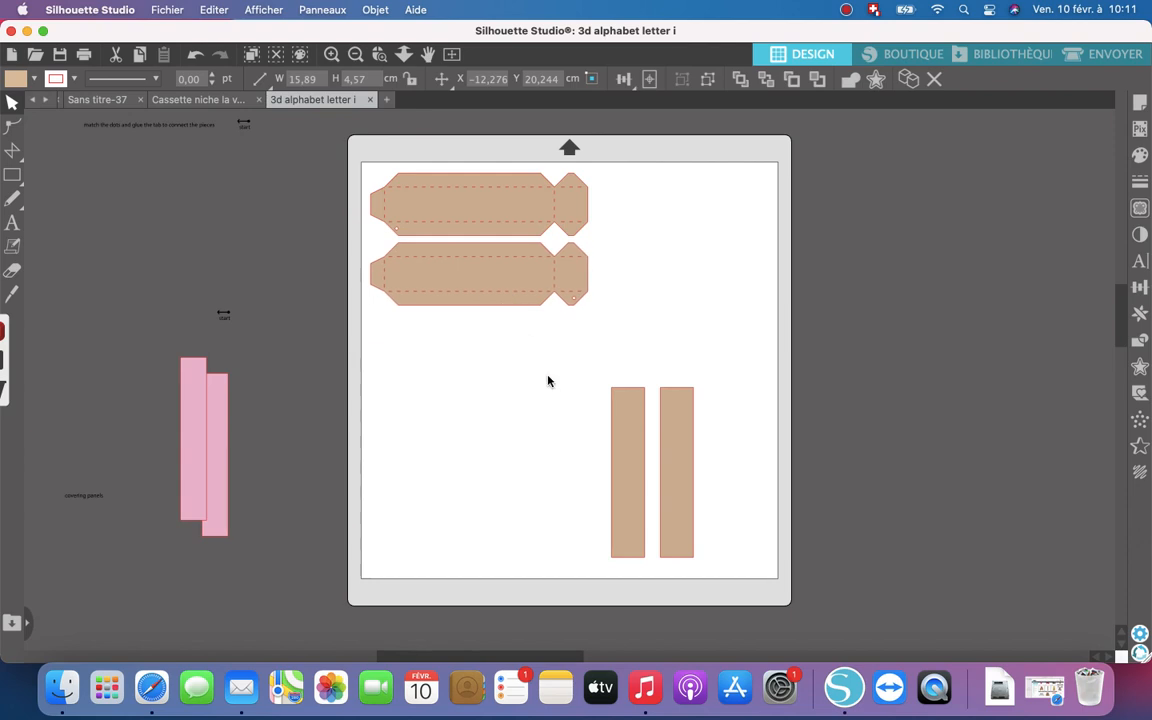
# - Rotate the two brown rectangular strips together to horizontal and place them below the tabbed pieces
pyautogui.click(636, 441)
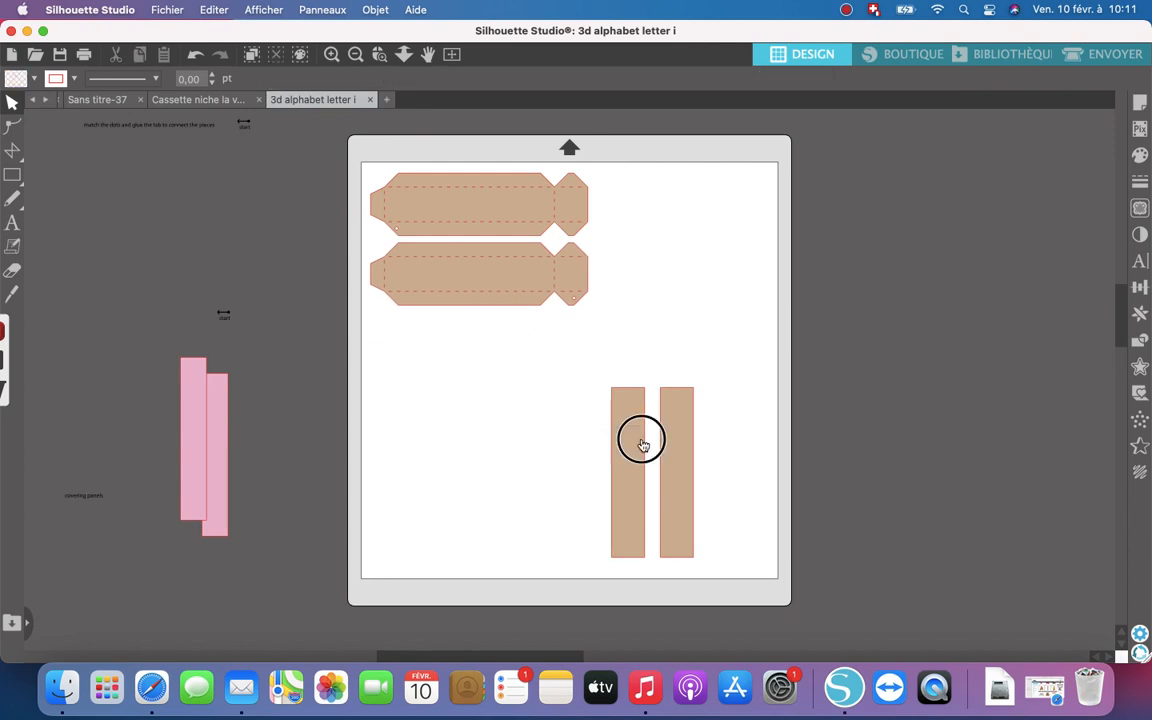
pyautogui.click(712, 494)
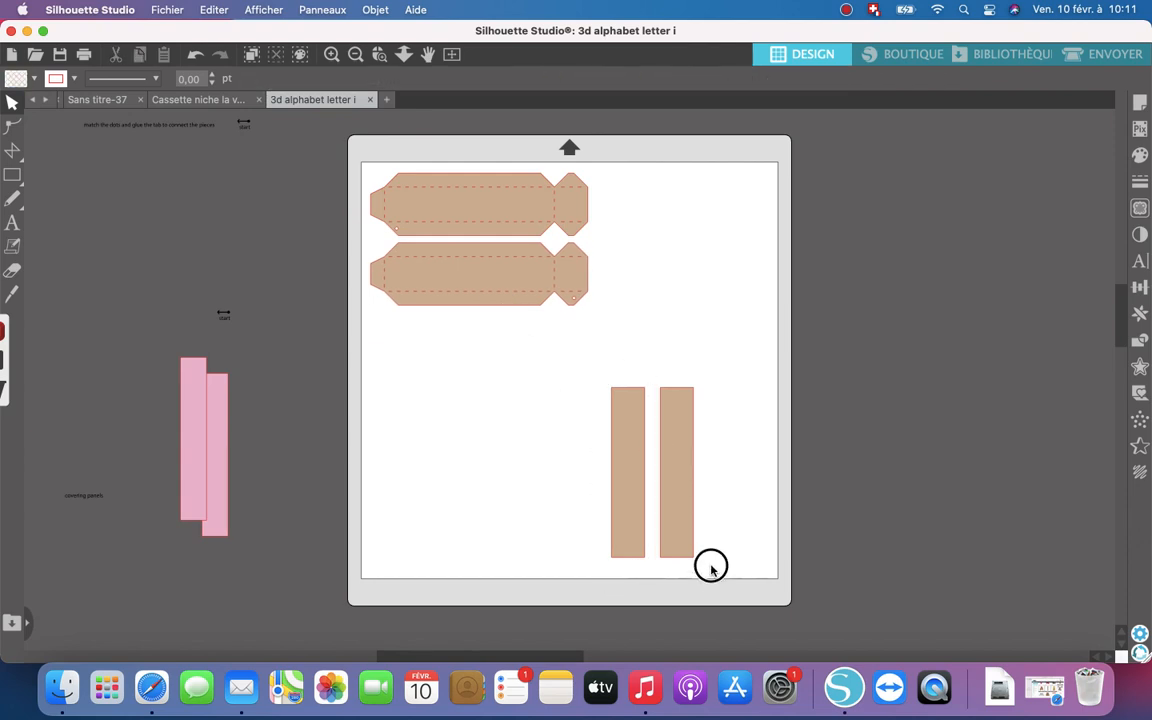
pyautogui.moveTo(716, 397); pyautogui.dragTo(581, 357)
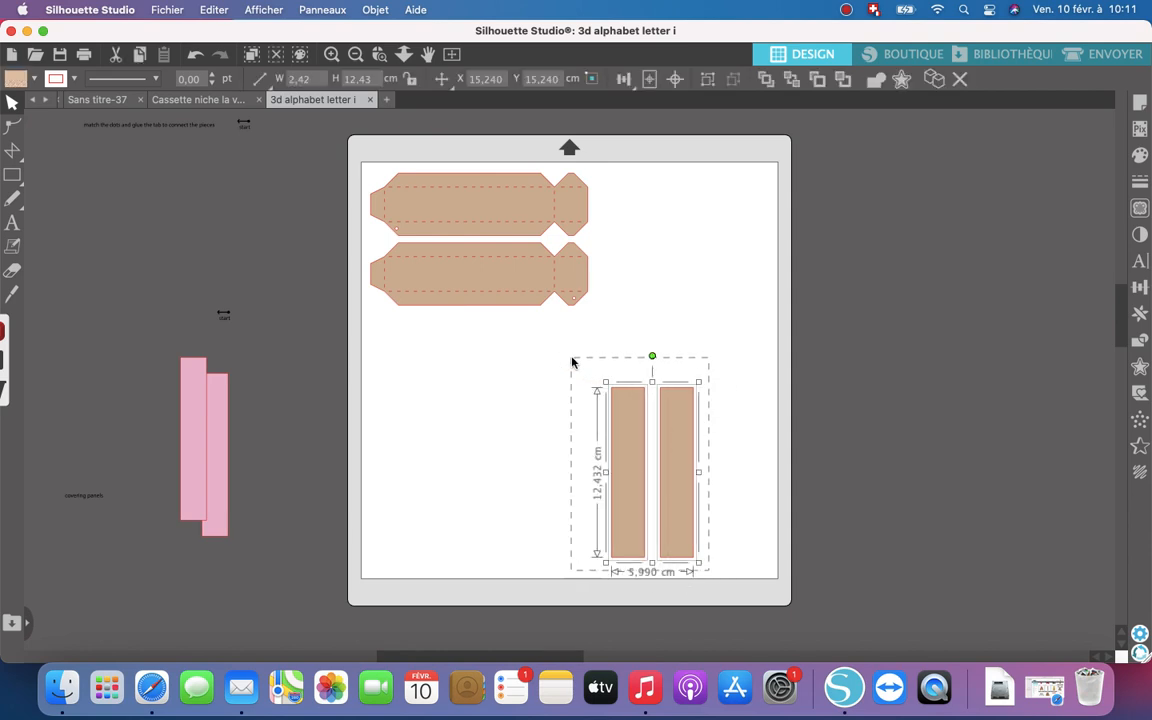
pyautogui.moveTo(652, 358); pyautogui.dragTo(749, 478)
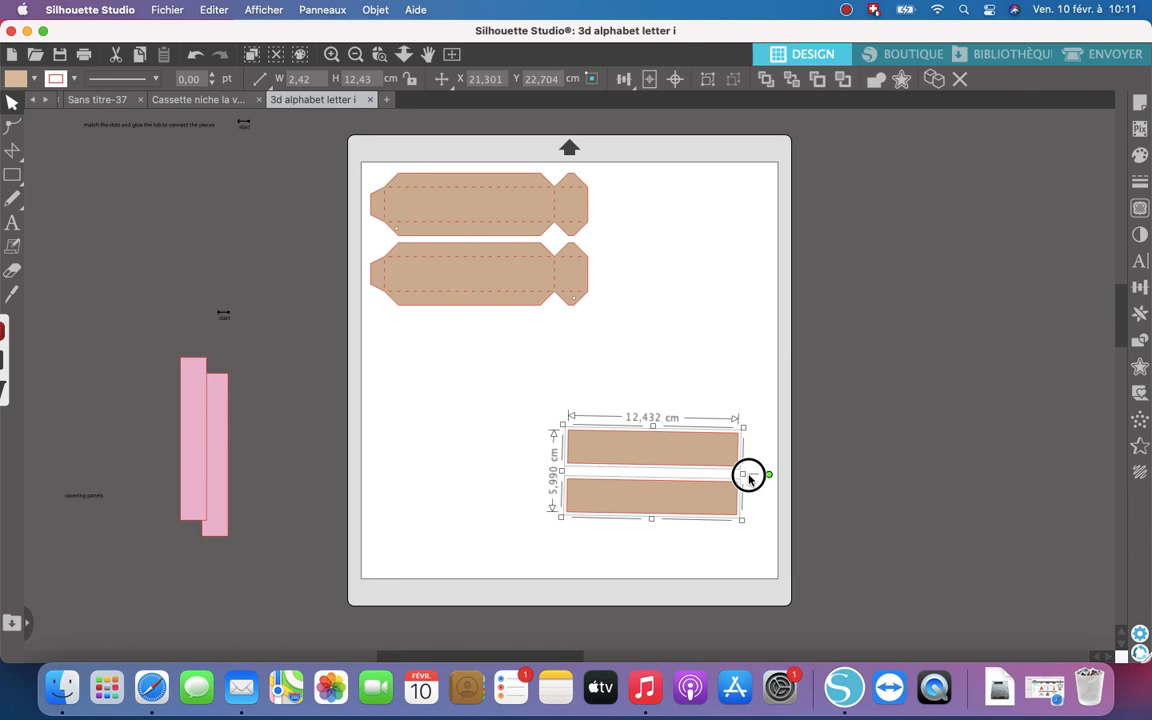
pyautogui.moveTo(680, 444); pyautogui.dragTo(598, 358)
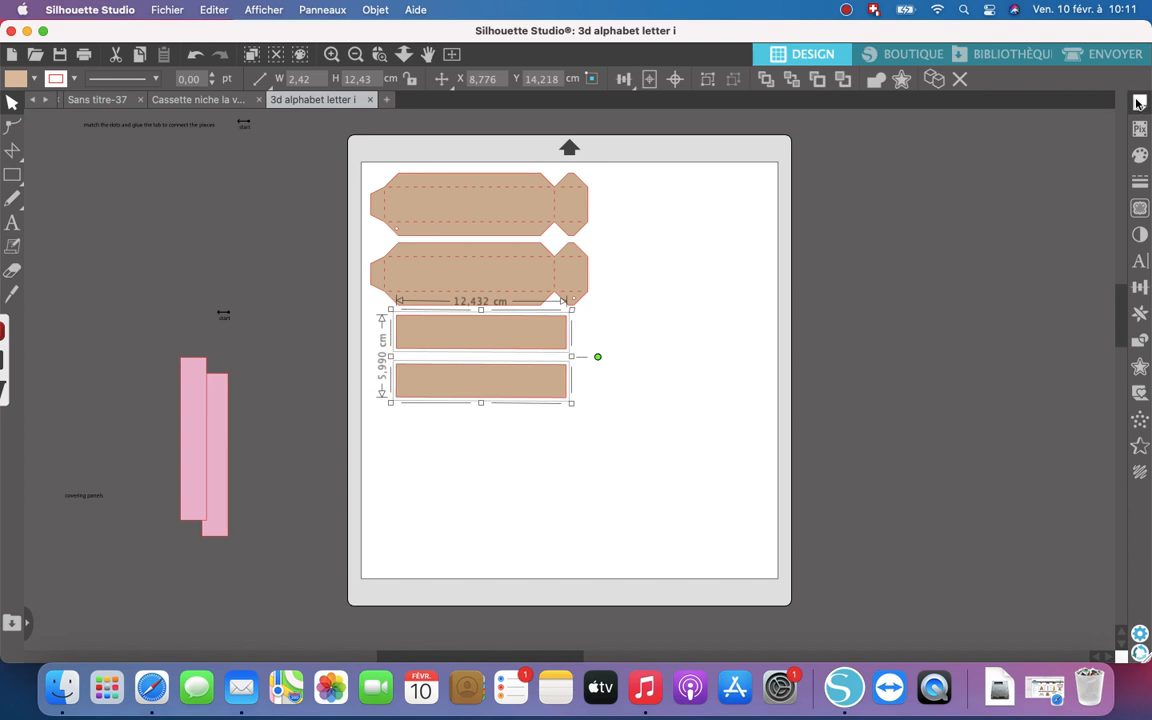
# - Set the media size to A4 (21,000 x 29,700 cm) with portrait orientation
pyautogui.click(1137, 103)
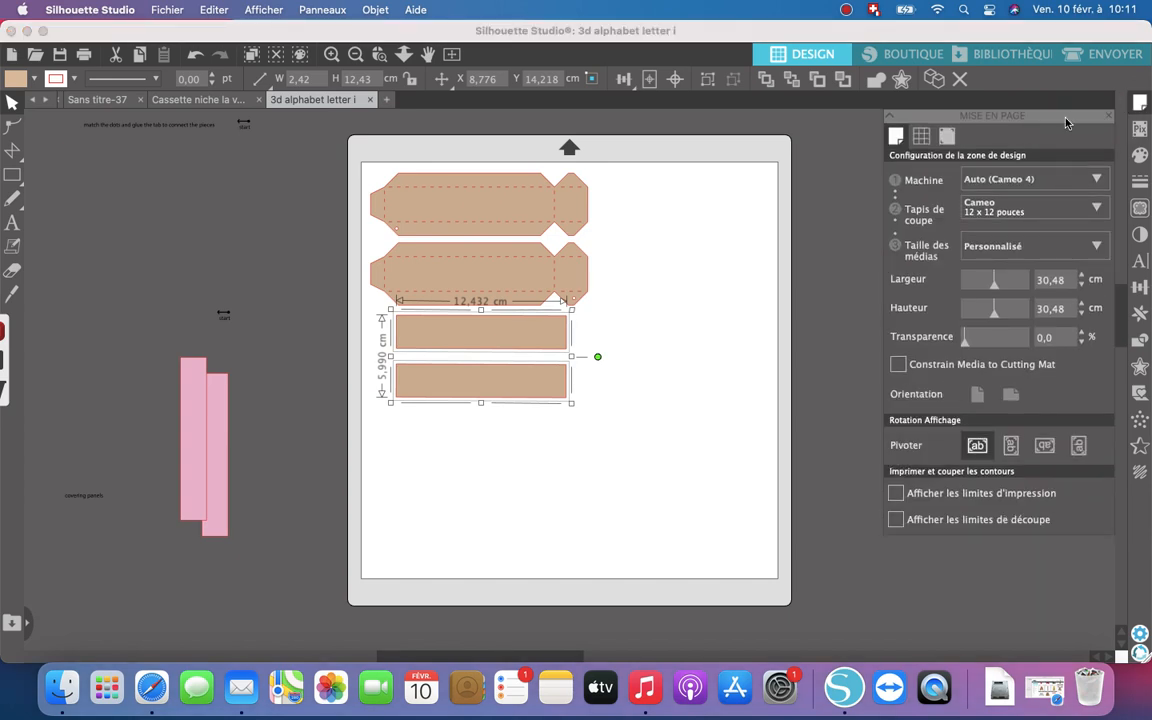
pyautogui.click(1097, 247)
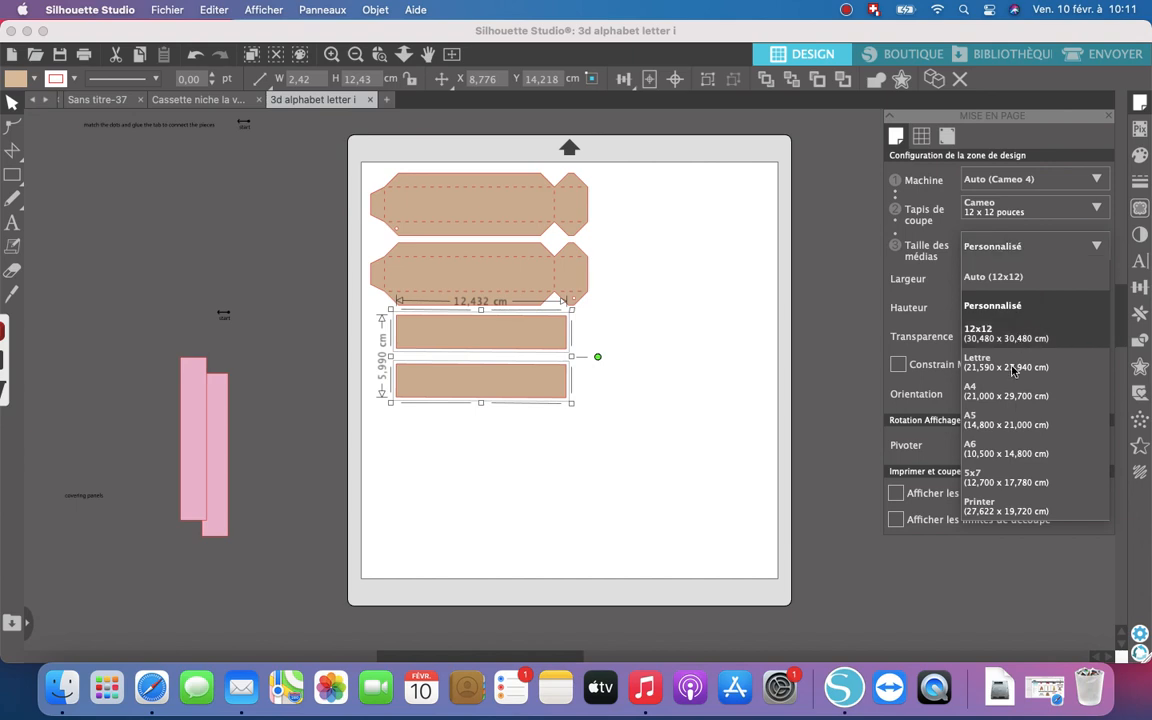
pyautogui.click(1006, 397)
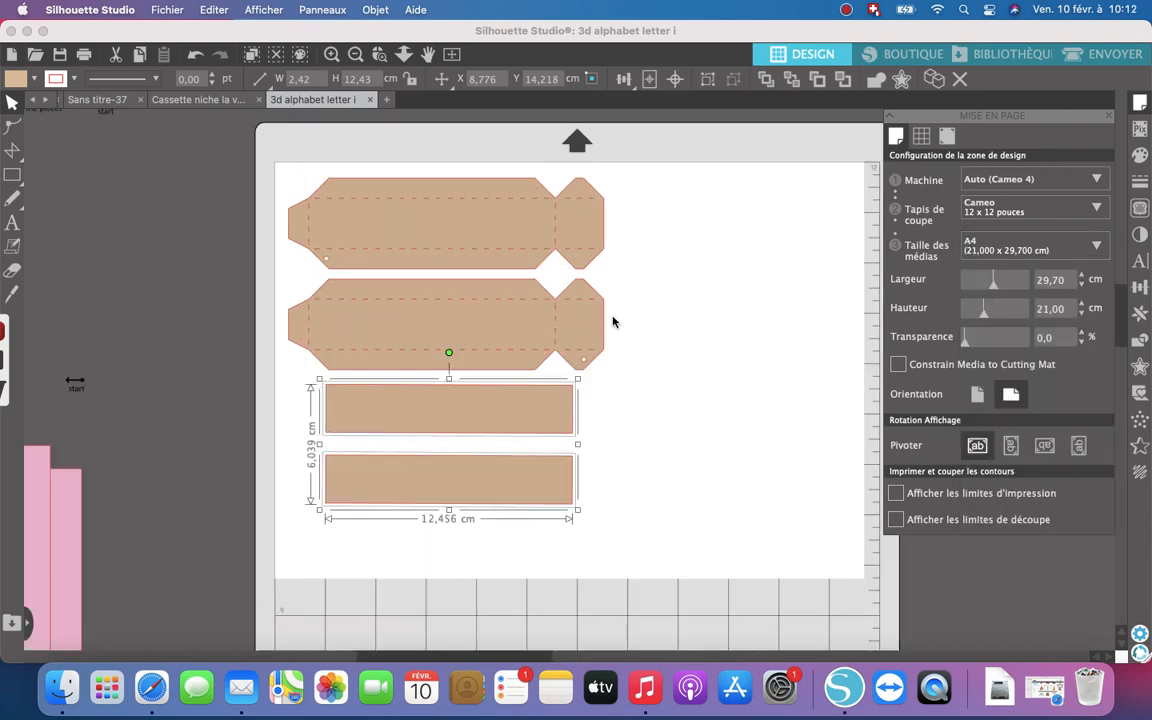
pyautogui.click(977, 394)
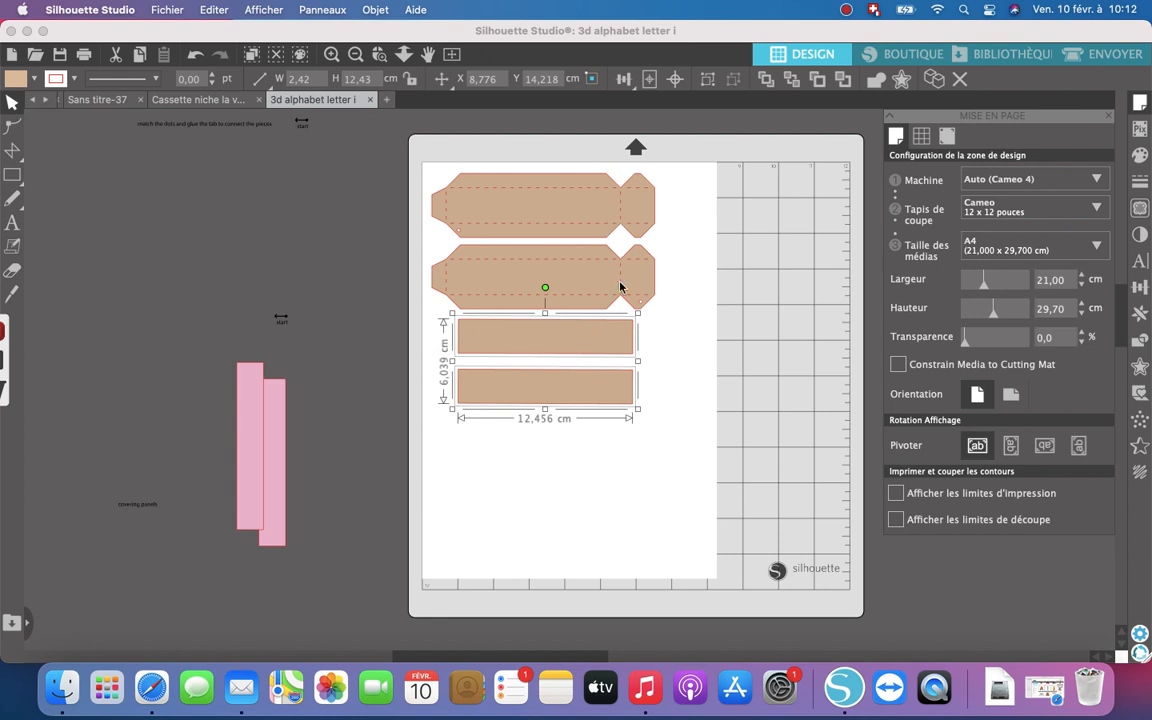
pyautogui.click(670, 368)
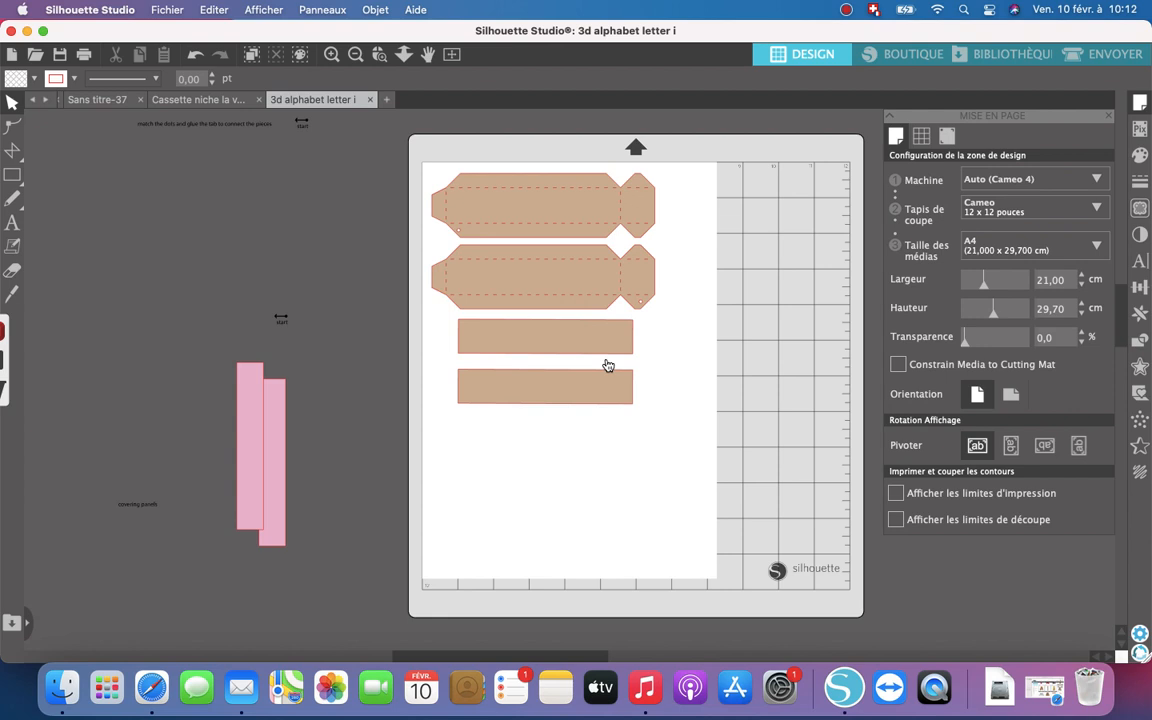
# - Bring up the cut settings for sending the job and set the Chariot 1 blade depth to 8 for Cardstock, Ordinaire
pyautogui.click(1118, 55)
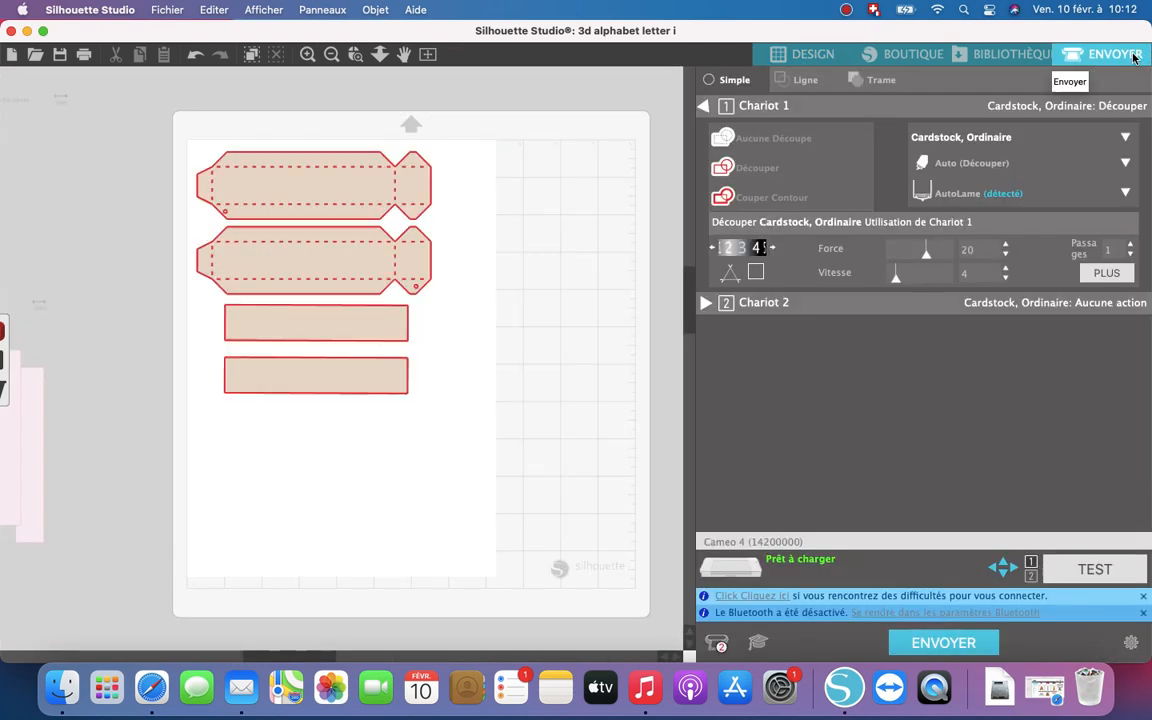
pyautogui.click(775, 251)
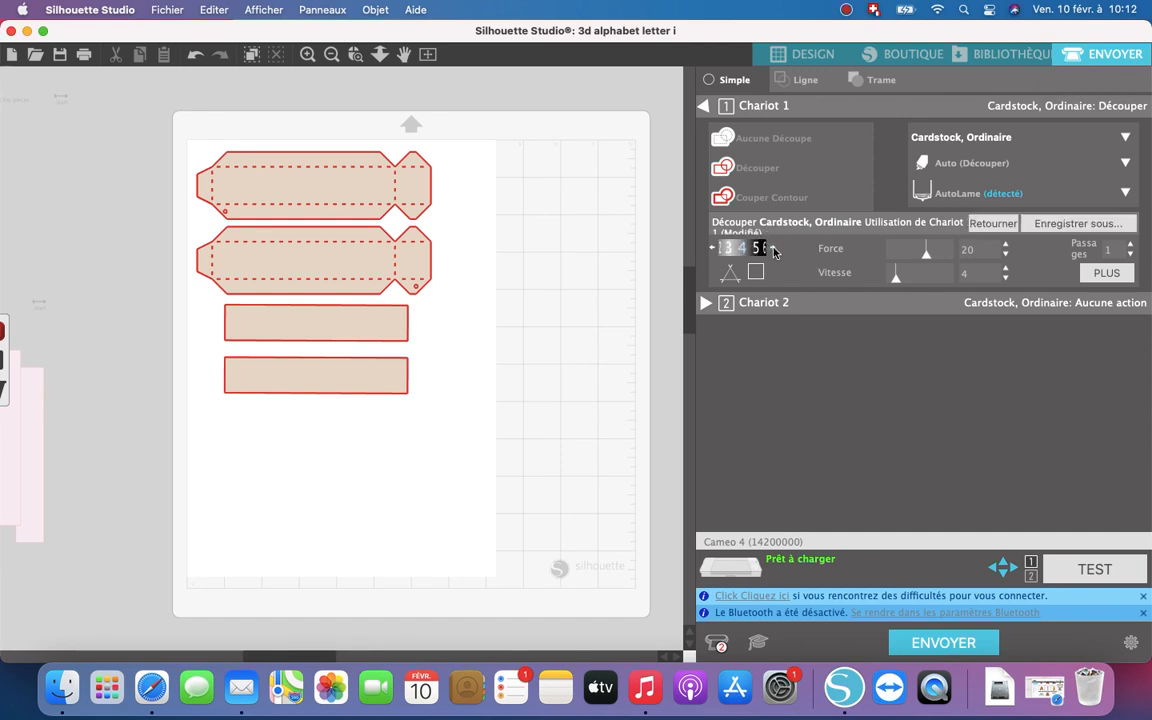
pyautogui.click(775, 251)
pyautogui.click(775, 251)
pyautogui.click(775, 251)
pyautogui.click(775, 251)
# - Set the Chariot 1 cutting force to 24 and the number of passes to 3
pyautogui.click(1007, 246)
pyautogui.click(1007, 246)
pyautogui.click(1133, 246)
pyautogui.click(1133, 246)
# - Browse the library's complete graphics collection for the rolled flower designs
pyautogui.click(991, 57)
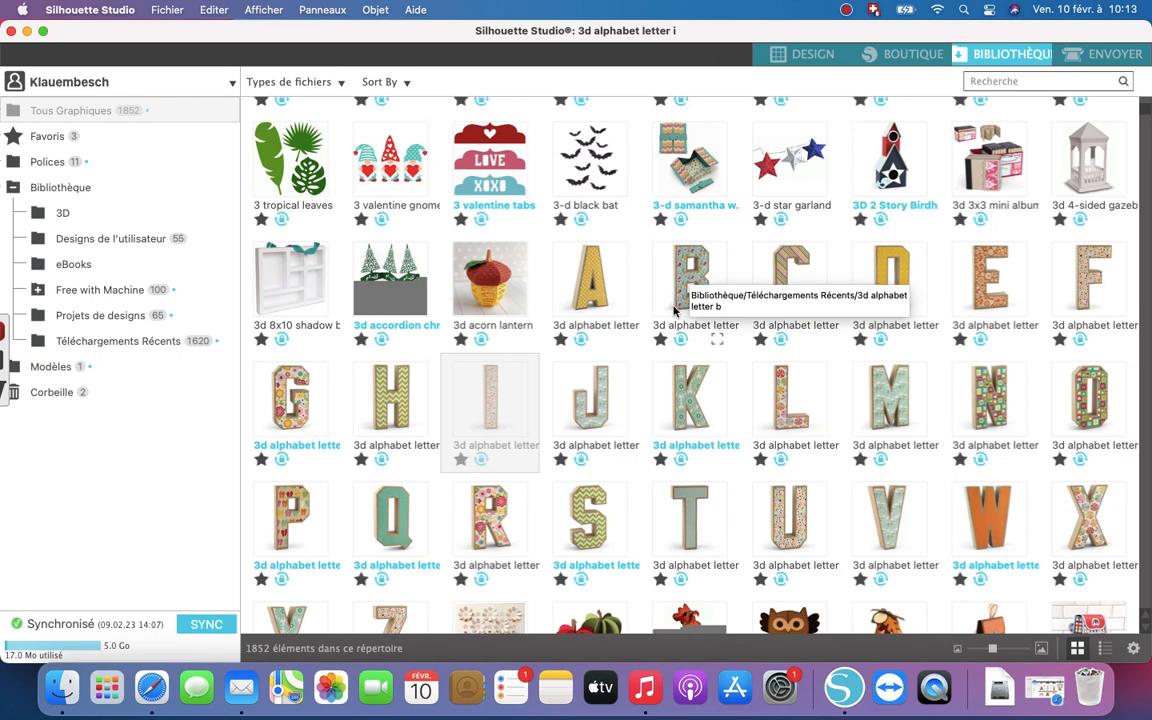
pyautogui.scroll(-5, 618, 377)
pyautogui.scroll(-6, 620, 375)
pyautogui.scroll(-4, 620, 376)
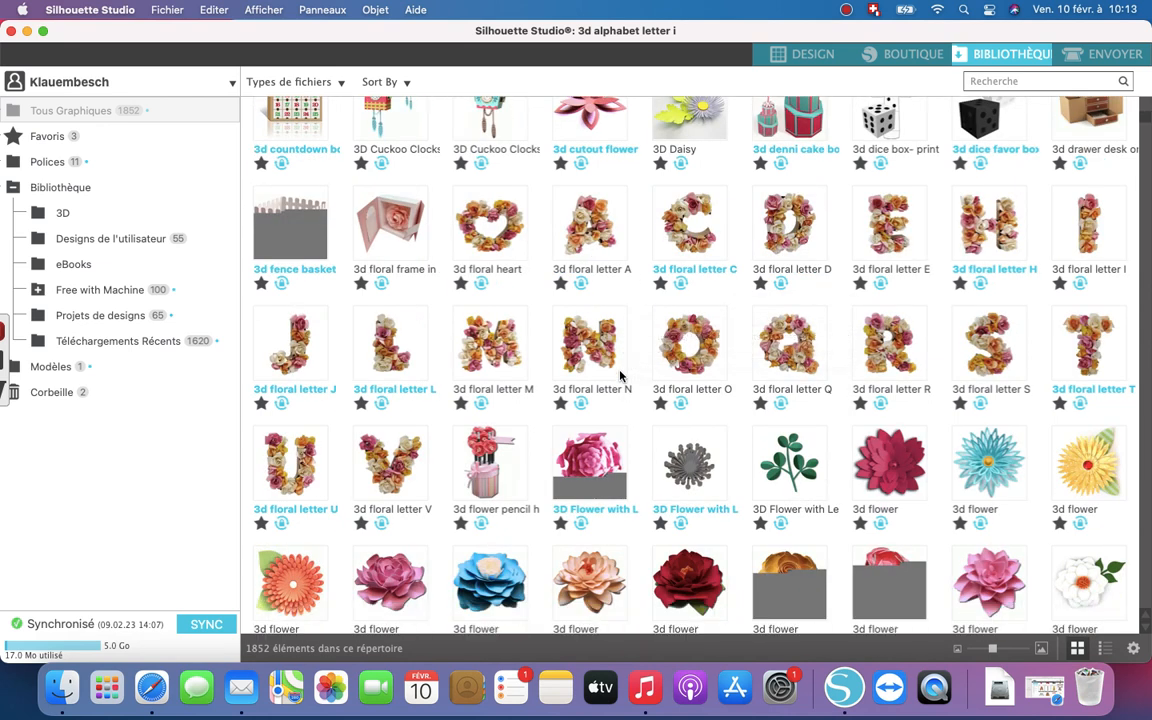
pyautogui.scroll(-6, 620, 376)
pyautogui.scroll(-10, 620, 376)
pyautogui.scroll(-8, 620, 376)
pyautogui.scroll(-4, 620, 376)
pyautogui.scroll(-4, 620, 376)
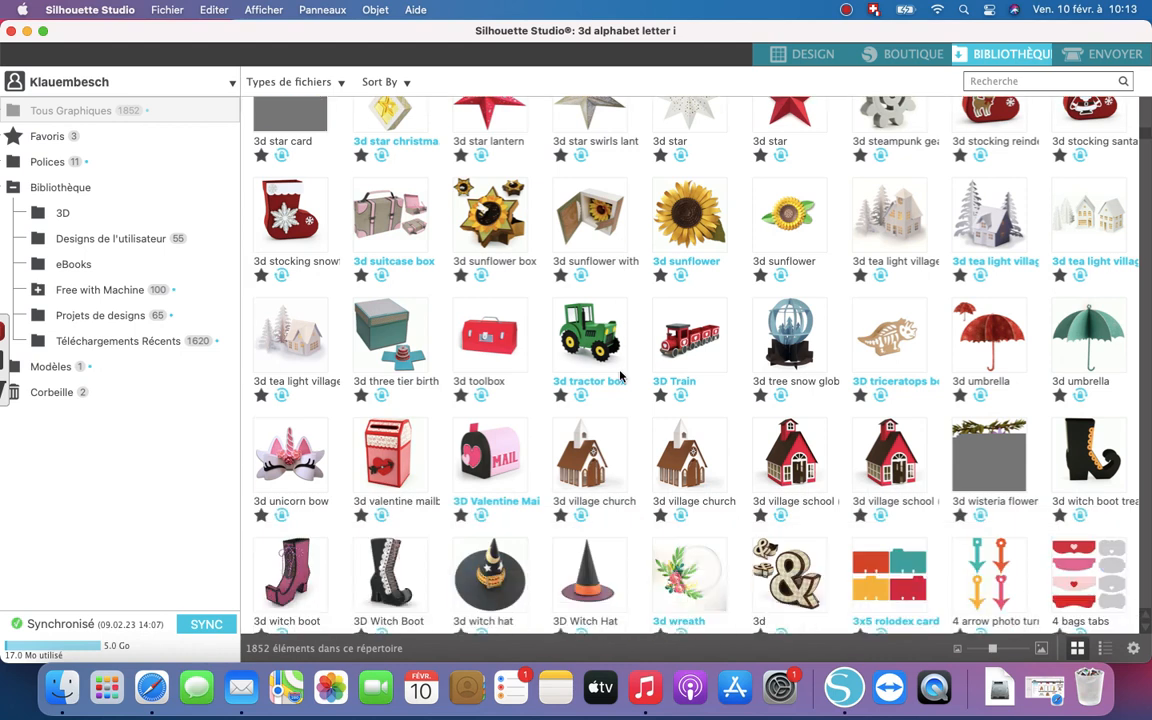
pyautogui.scroll(-6, 620, 376)
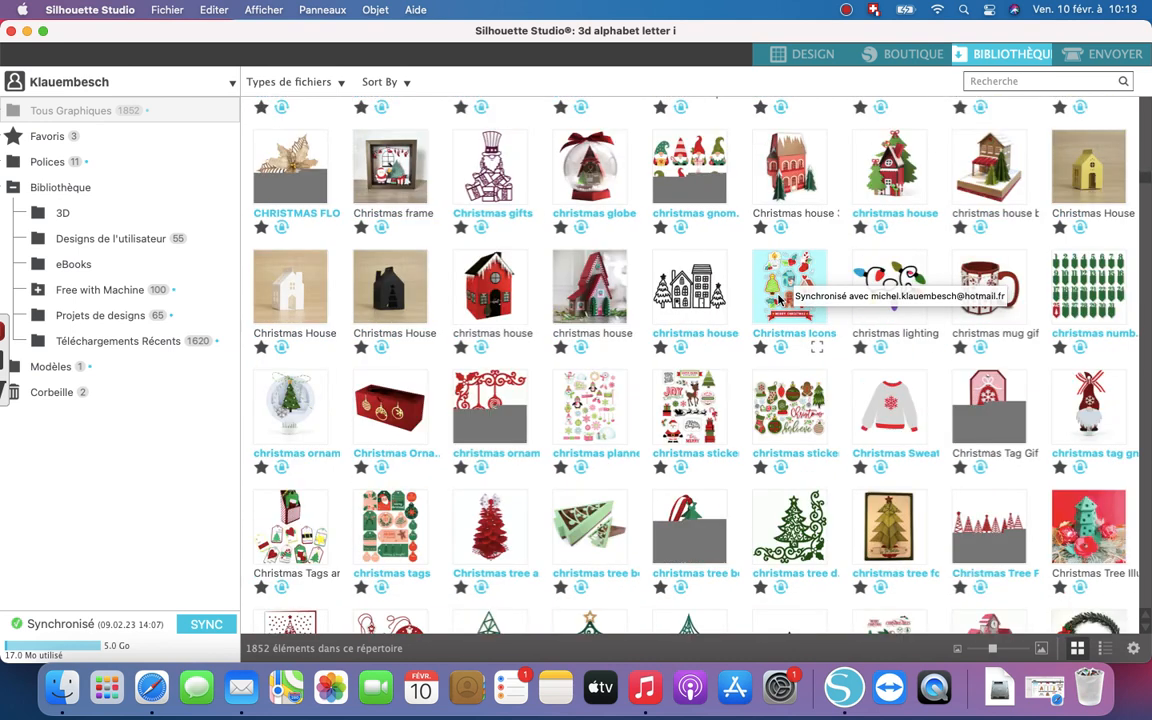
pyautogui.scroll(-1, 777, 297)
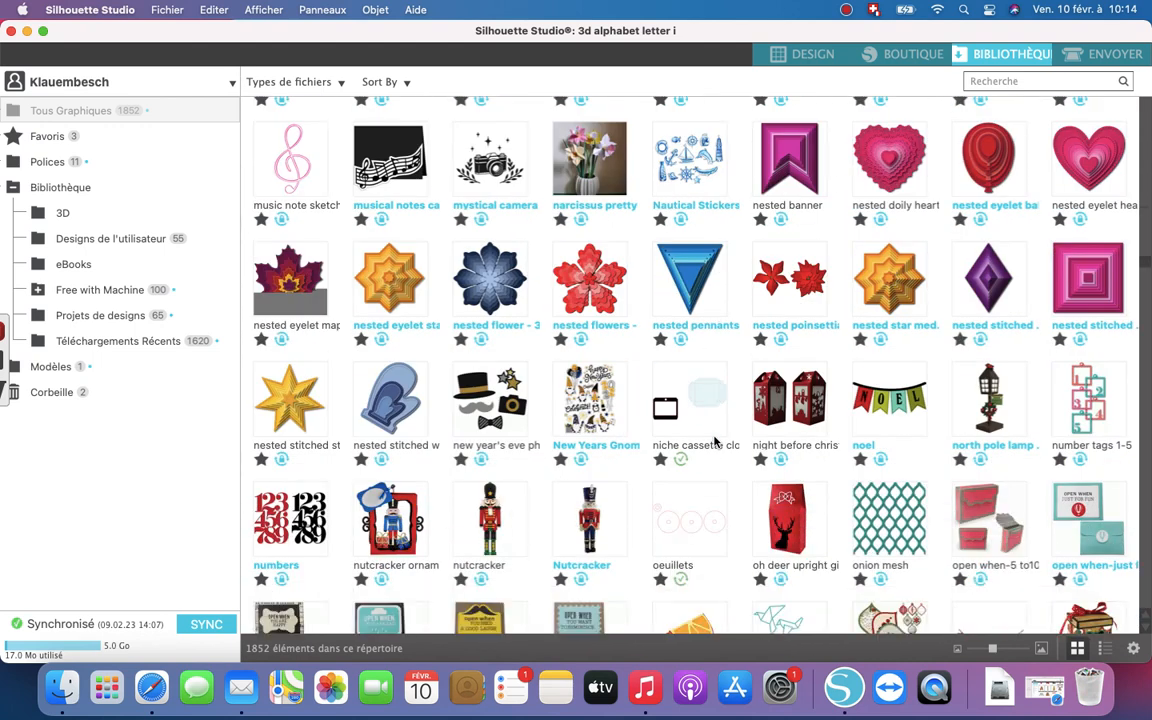
pyautogui.scroll(-3, 714, 440)
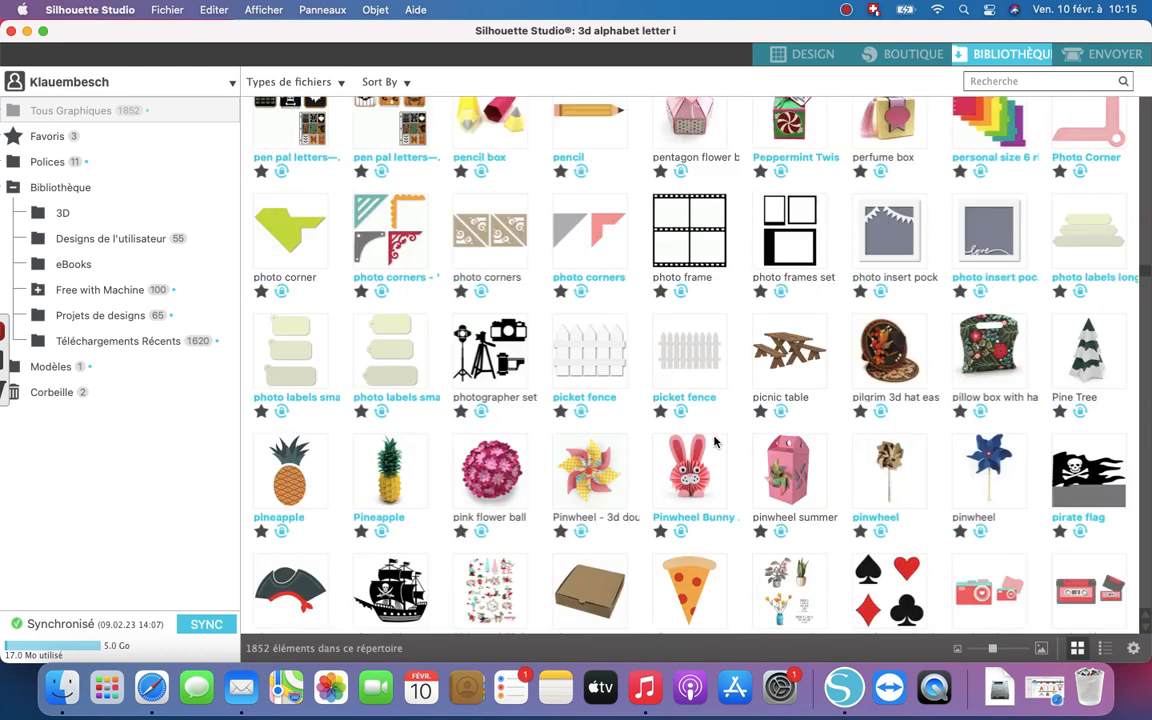
pyautogui.scroll(-12, 714, 440)
pyautogui.scroll(-10, 714, 440)
pyautogui.scroll(-3, 714, 440)
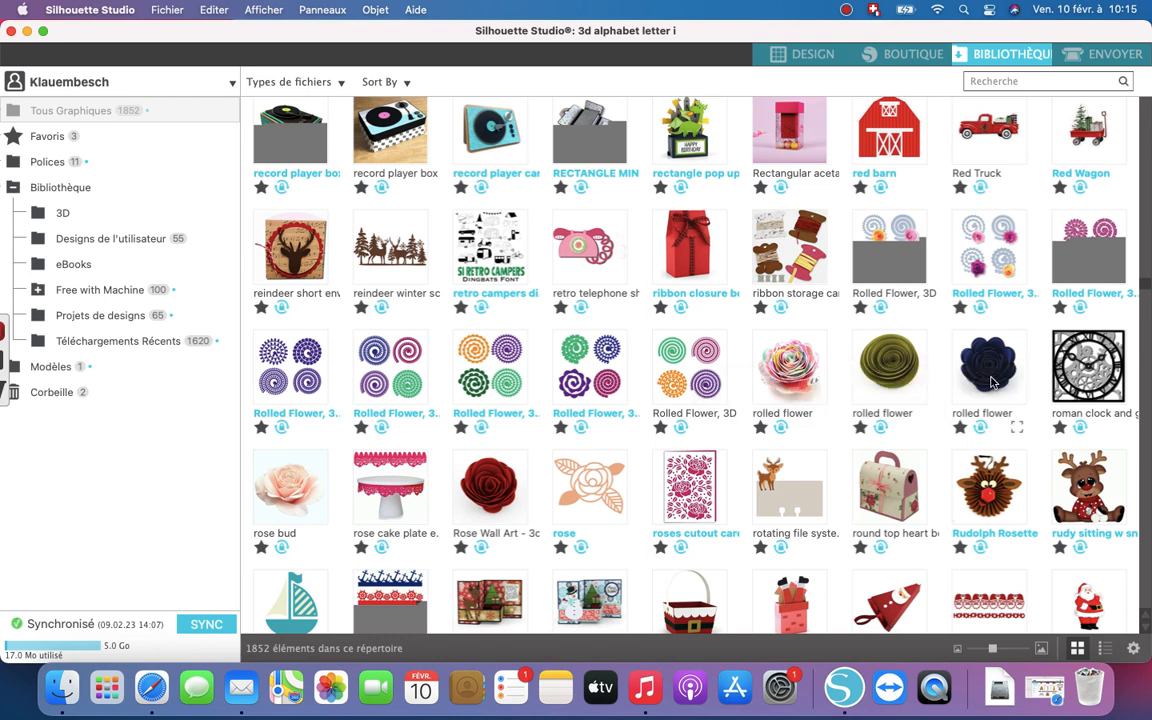
# - Open the multicoloured "rolled flower" design from the library
pyautogui.click(991, 381)
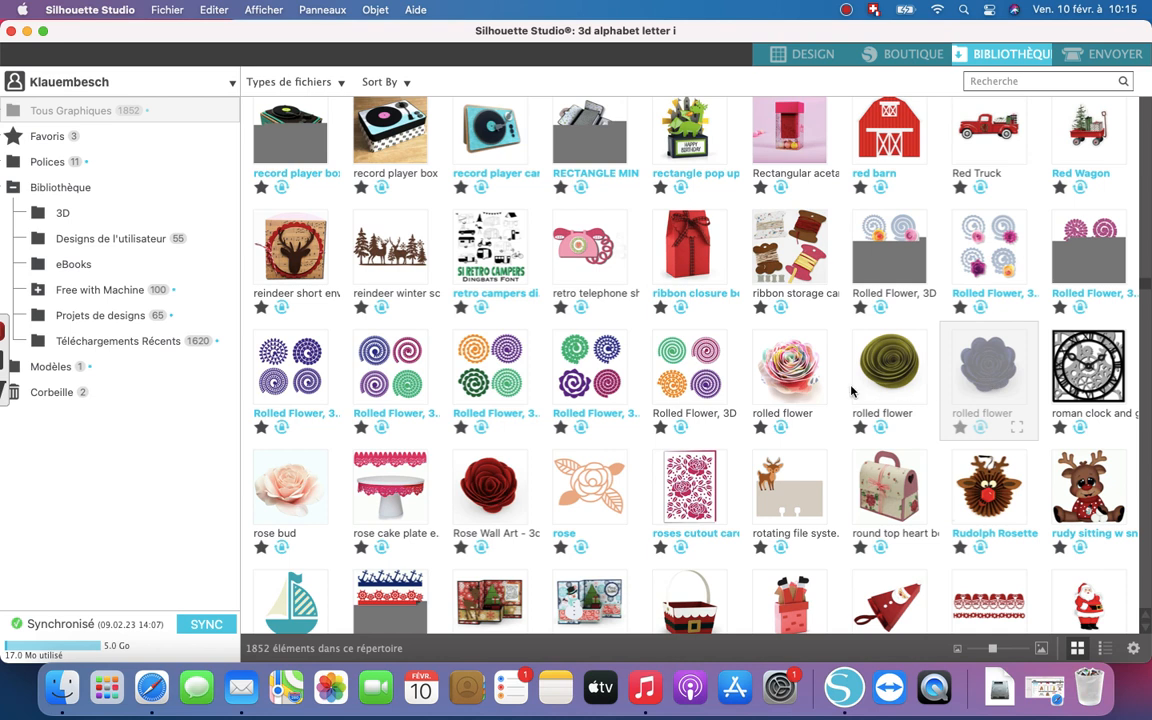
pyautogui.click(783, 388)
pyautogui.click(783, 390)
pyautogui.rightClick(783, 390)
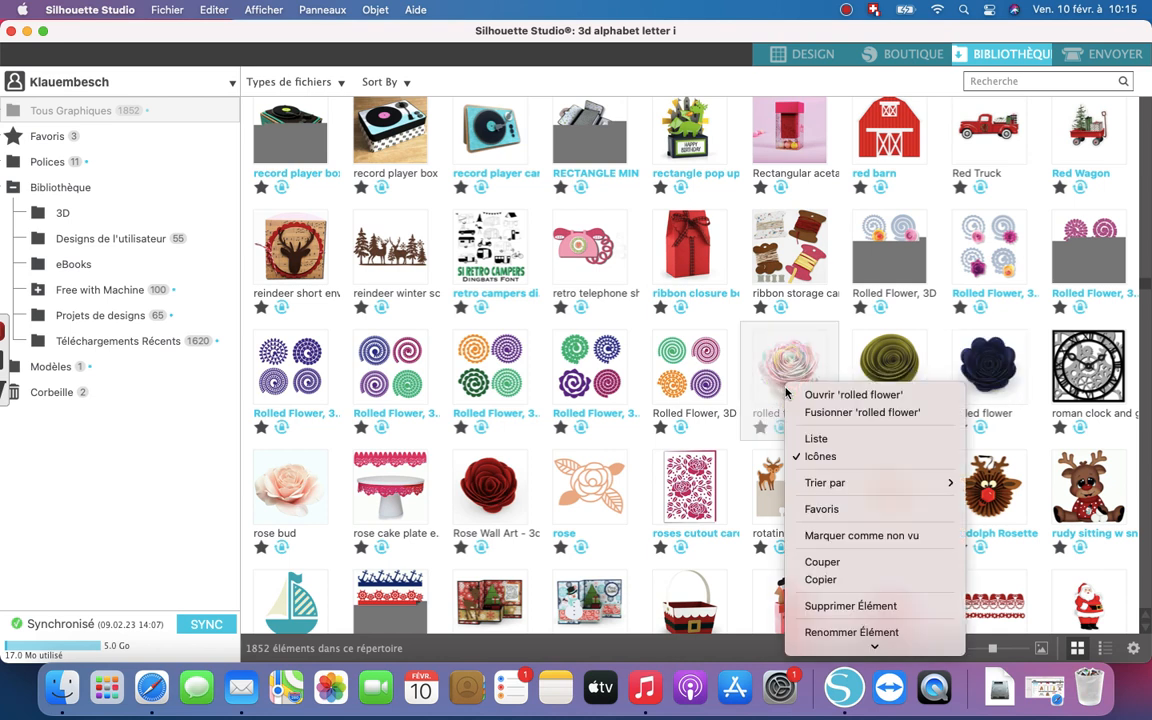
pyautogui.click(828, 393)
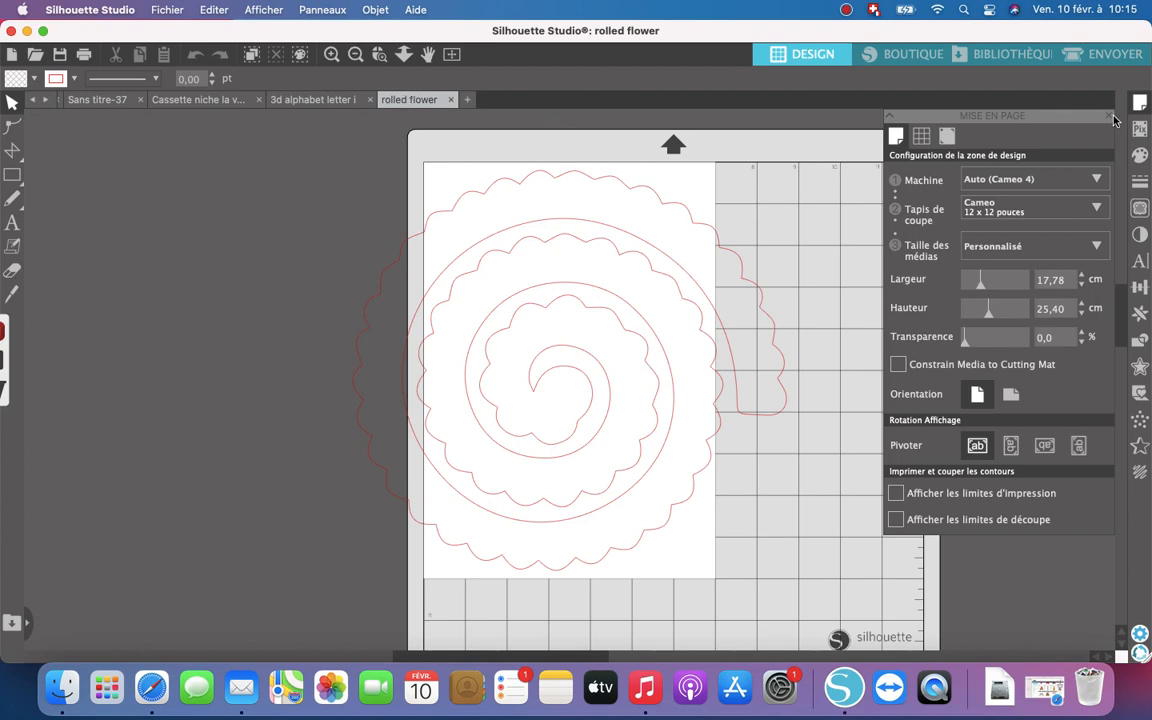
# - Scale the rolled flower down to about 10.93 × 10.08 cm and position it inside the page's upper area
pyautogui.click(1104, 117)
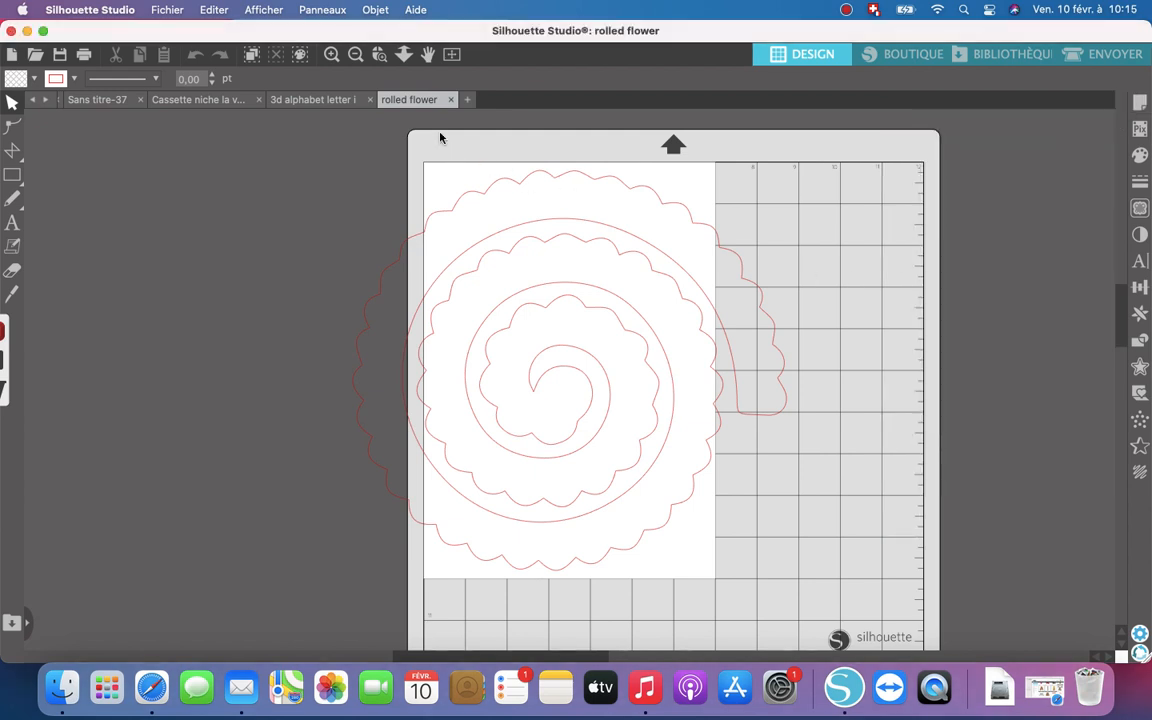
pyautogui.moveTo(822, 600); pyautogui.dragTo(329, 129)
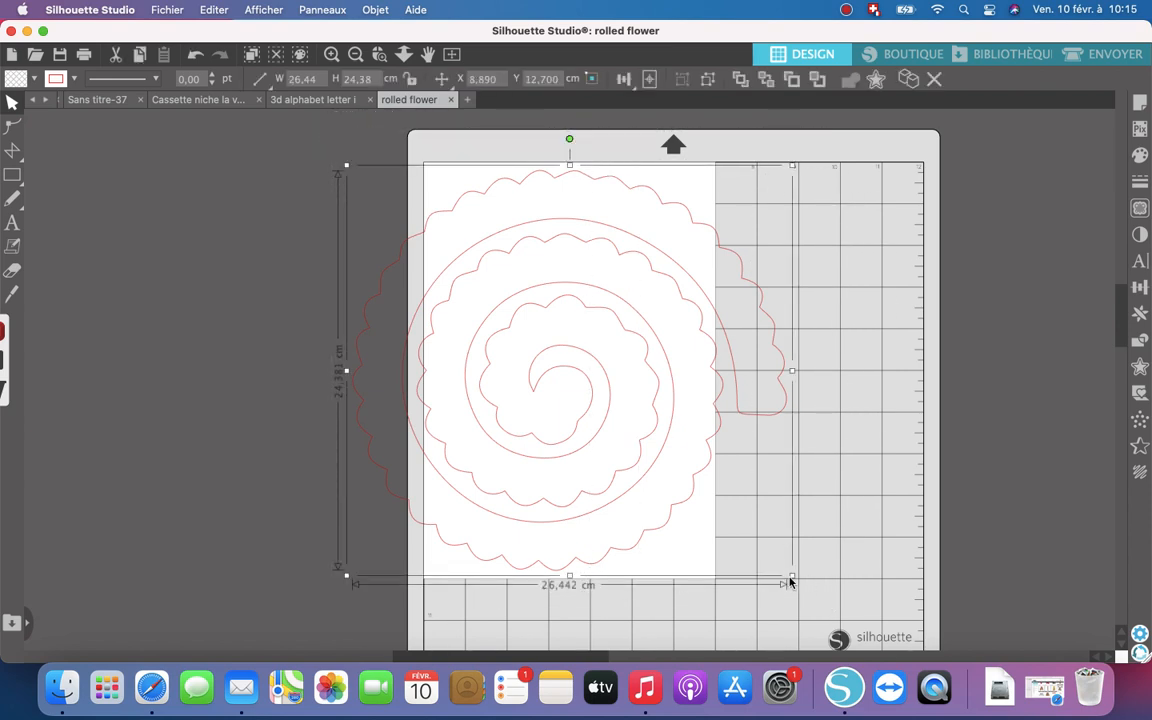
pyautogui.moveTo(790, 577); pyautogui.dragTo(639, 331)
pyautogui.moveTo(676, 382); pyautogui.dragTo(630, 360)
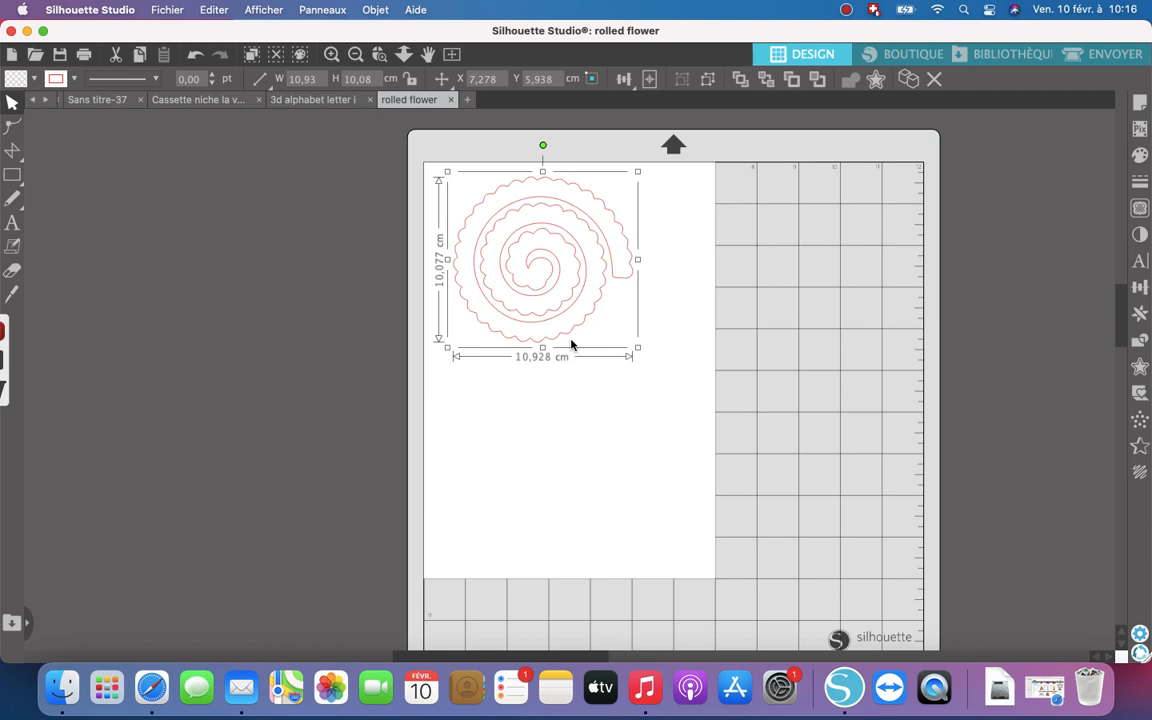
# - Set the page's media size to A4 (21 × 29.7 cm)
pyautogui.click(1140, 104)
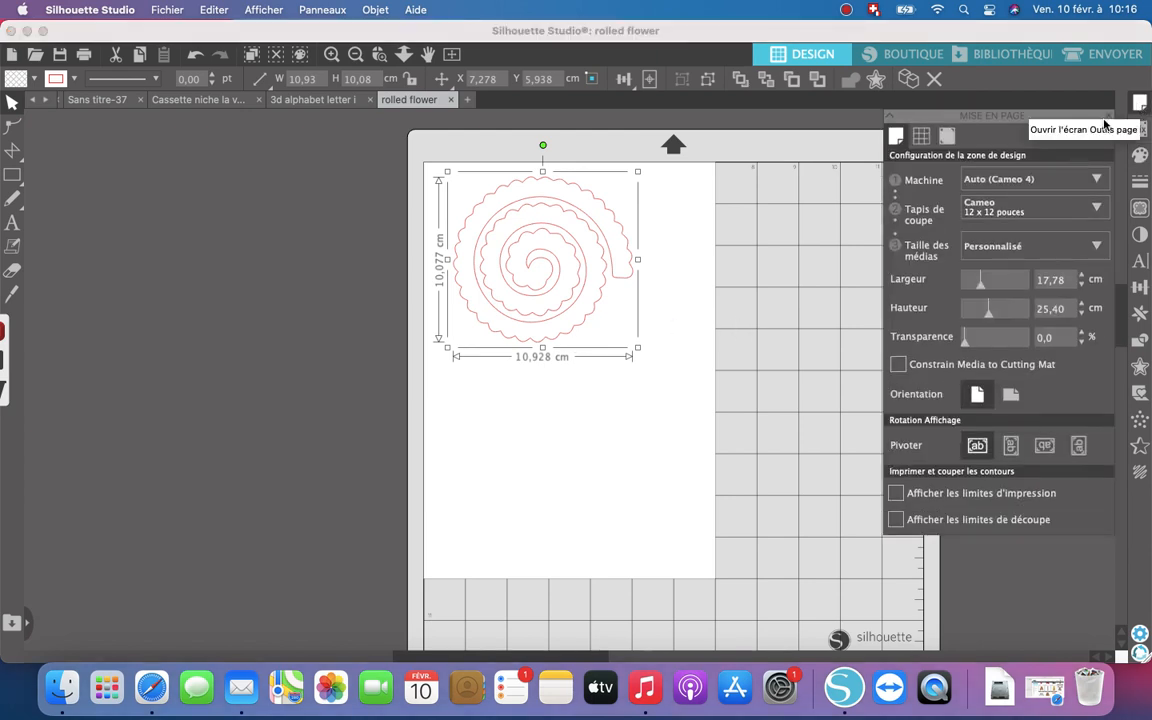
pyautogui.click(1097, 247)
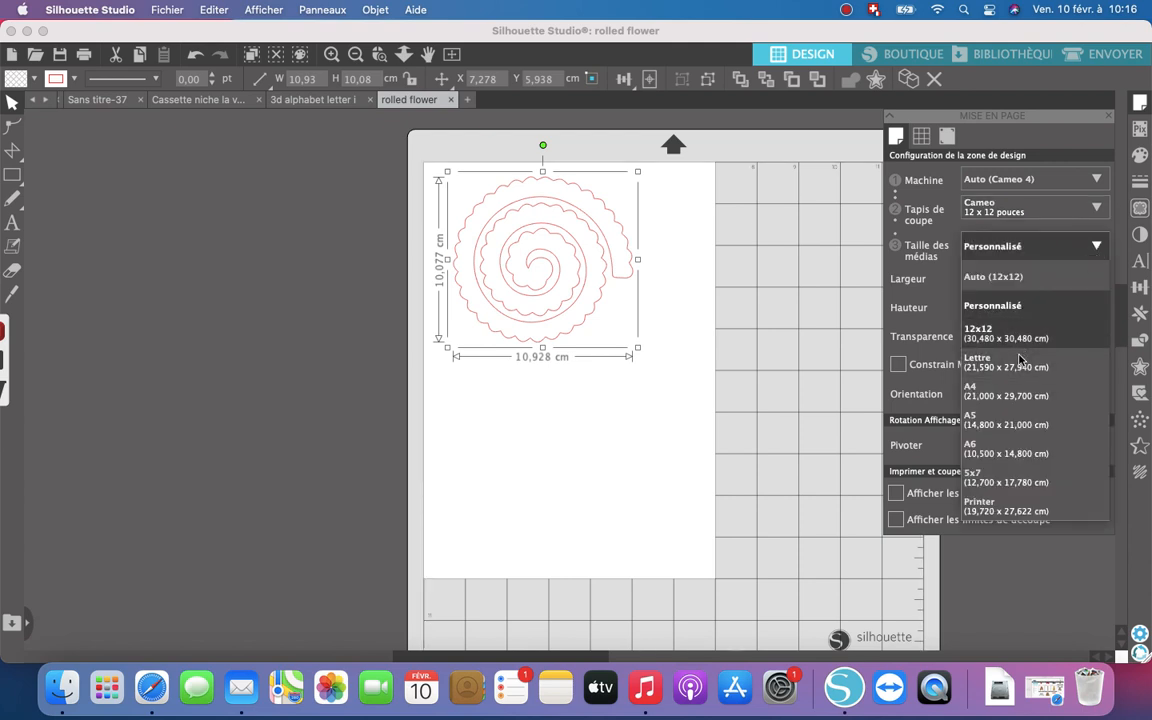
pyautogui.click(1006, 391)
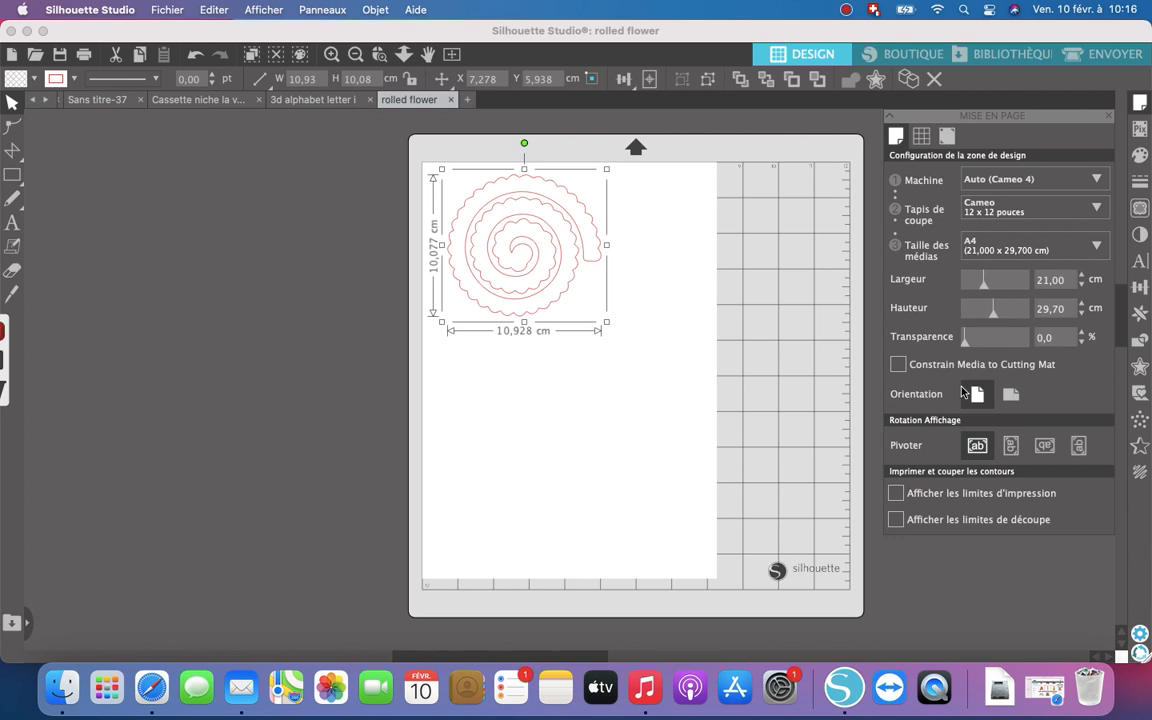
# - Duplicate the rolled flower and place the copy in the page's lower-left area
pyautogui.rightClick(591, 236)
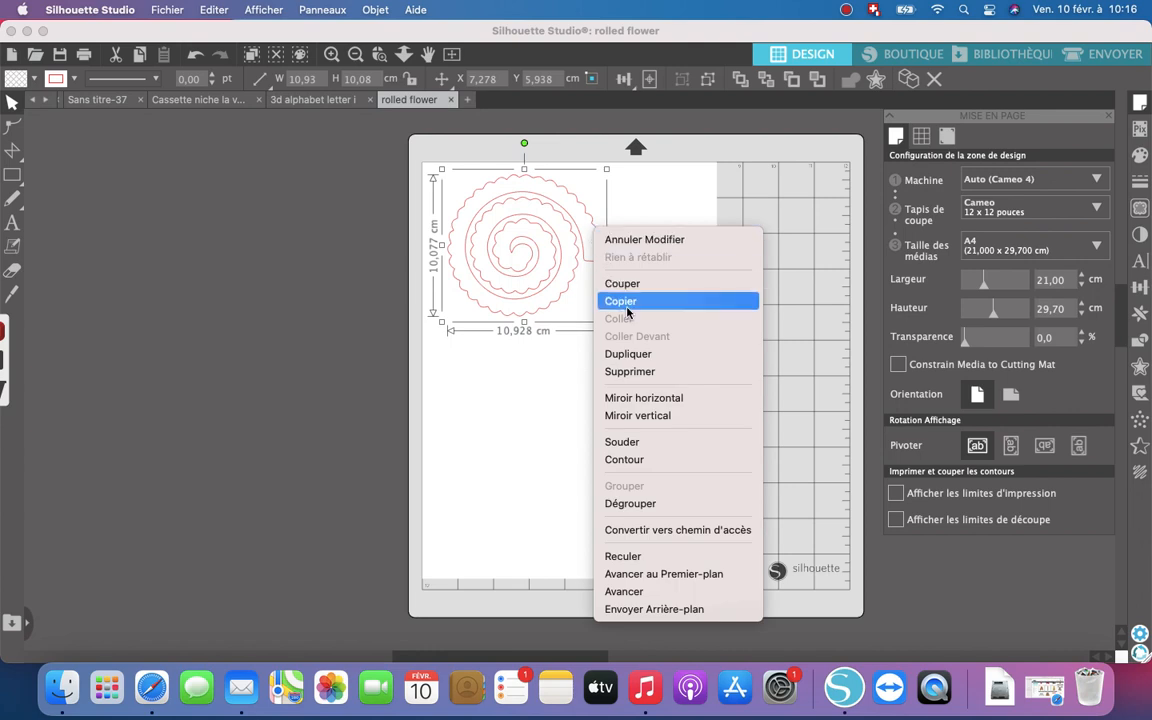
pyautogui.click(640, 358)
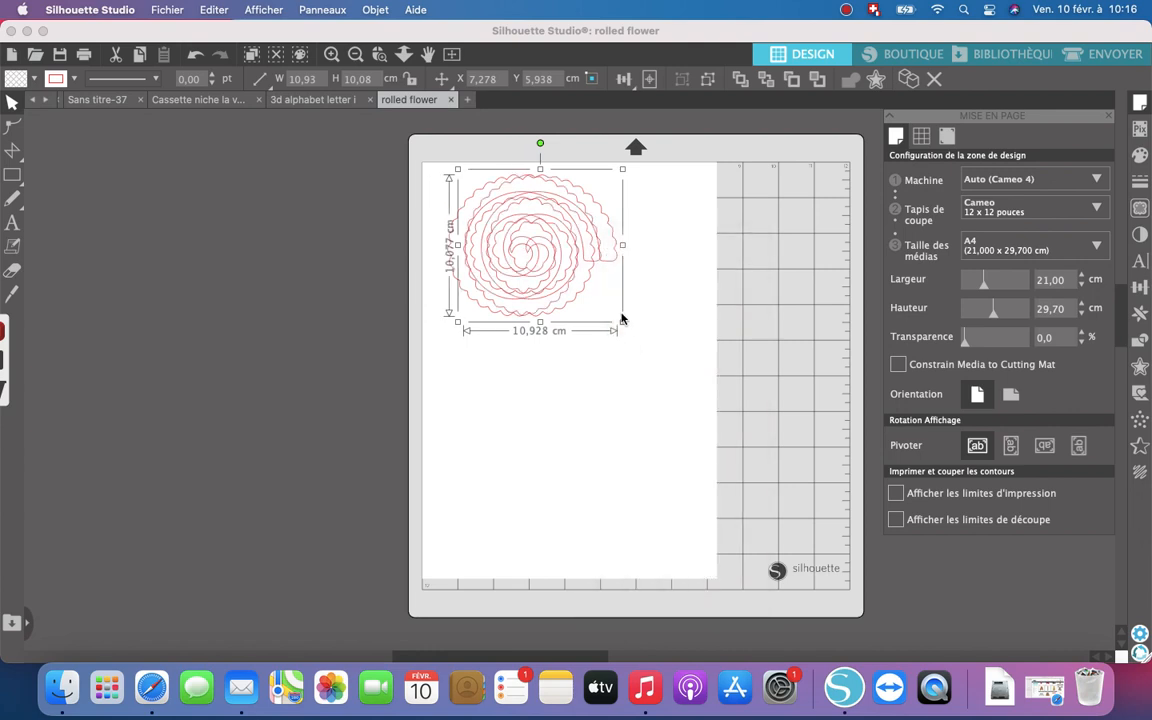
pyautogui.moveTo(596, 305); pyautogui.dragTo(586, 509)
# - Duplicate the lower rolled flower and place the copy midway up the page along its right side
pyautogui.rightClick(593, 505)
pyautogui.scroll(-3, 650, 530)
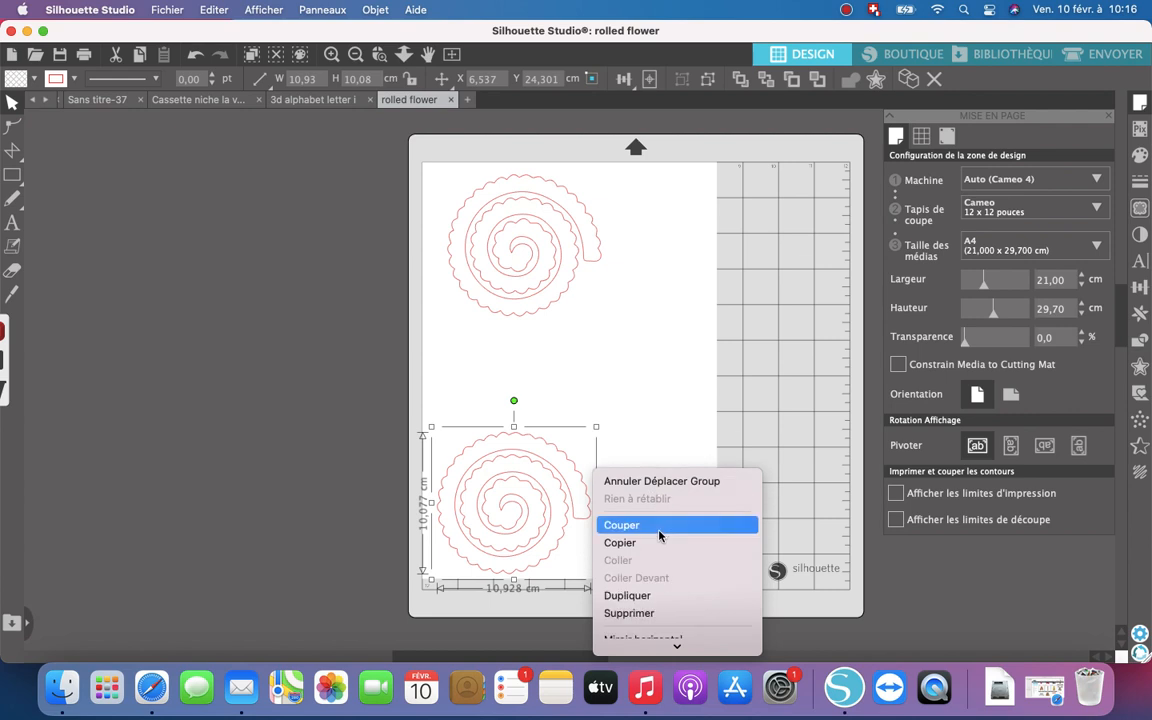
pyautogui.click(655, 578)
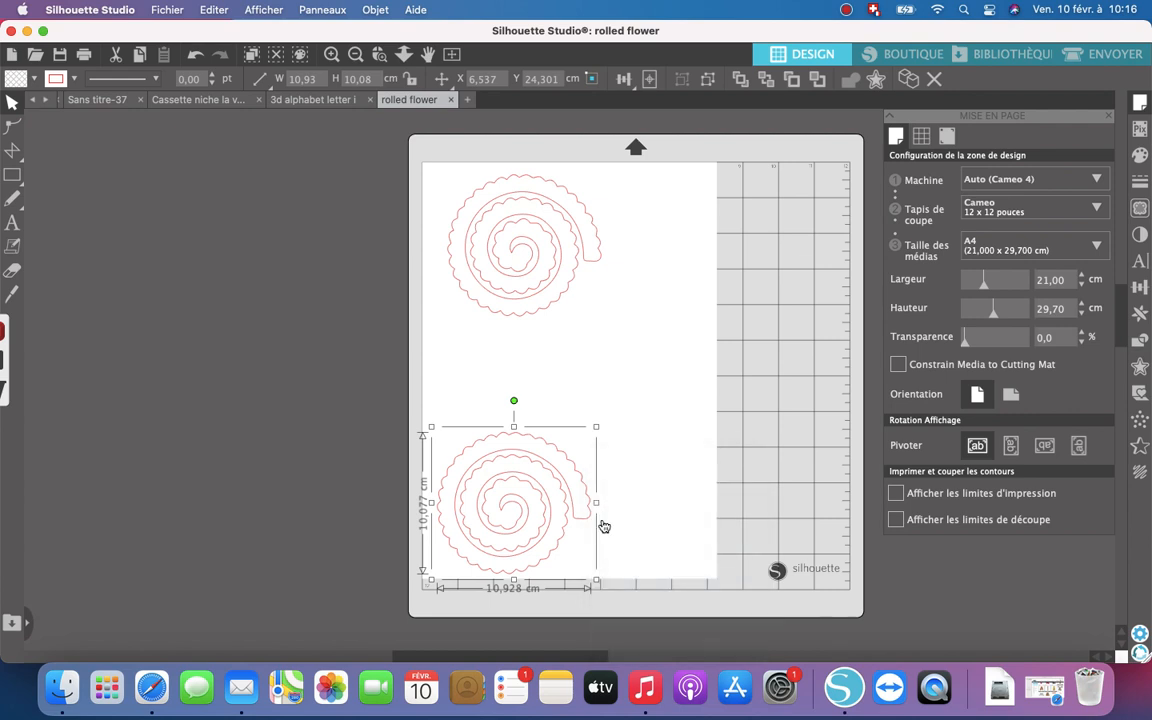
pyautogui.click(611, 473)
pyautogui.click(614, 450)
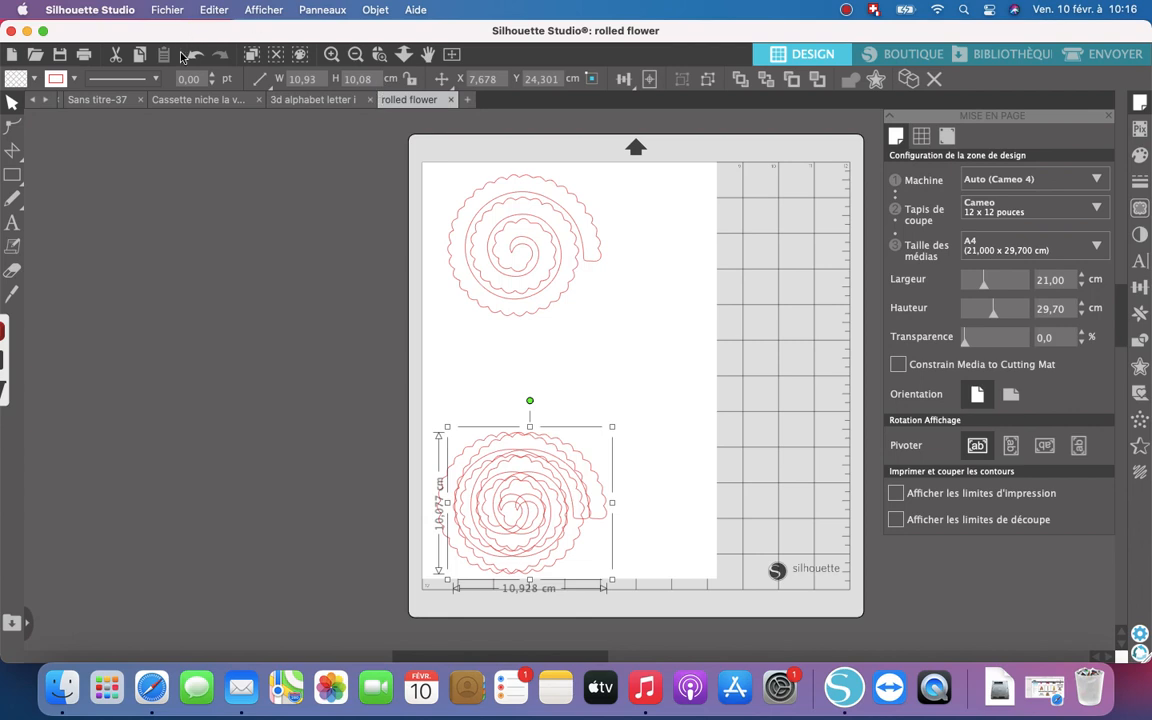
pyautogui.click(315, 320)
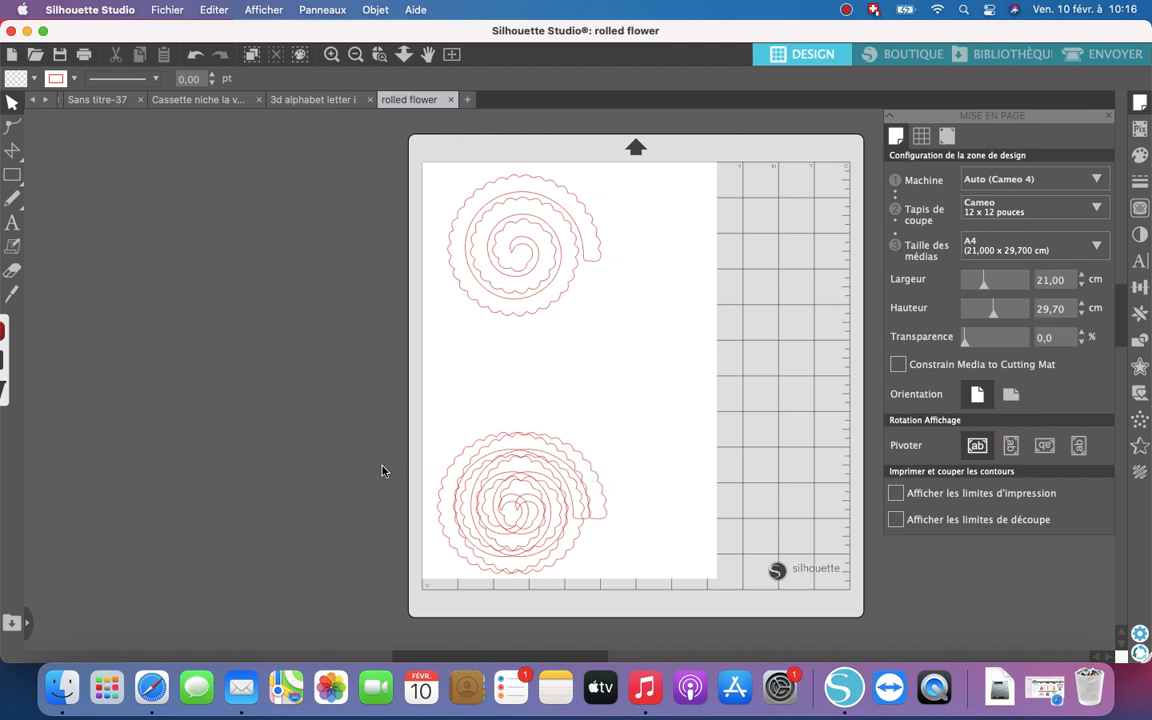
pyautogui.click(600, 524)
pyautogui.moveTo(600, 524); pyautogui.dragTo(593, 440)
pyautogui.moveTo(576, 400); pyautogui.dragTo(690, 366)
# - Move the first flower to the page's upper-left corner and fit the middle flower close beside it, near the right edge
pyautogui.moveTo(501, 314); pyautogui.dragTo(500, 313)
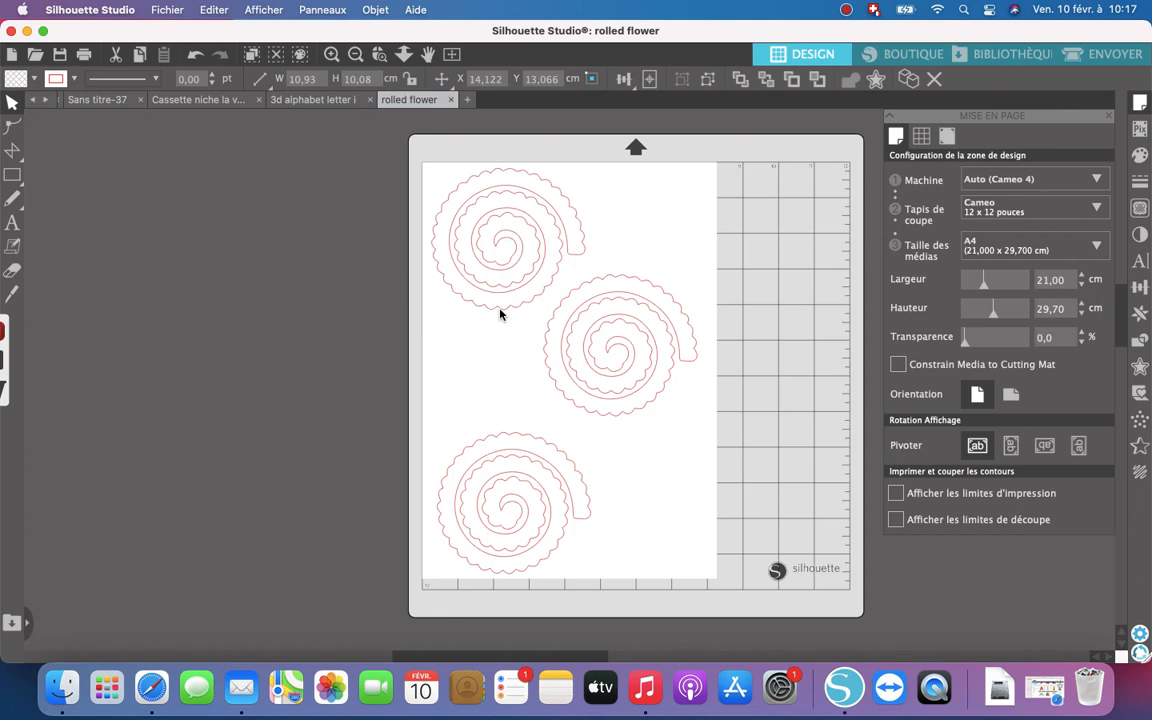
pyautogui.click(548, 381)
pyautogui.moveTo(555, 385); pyautogui.dragTo(545, 359)
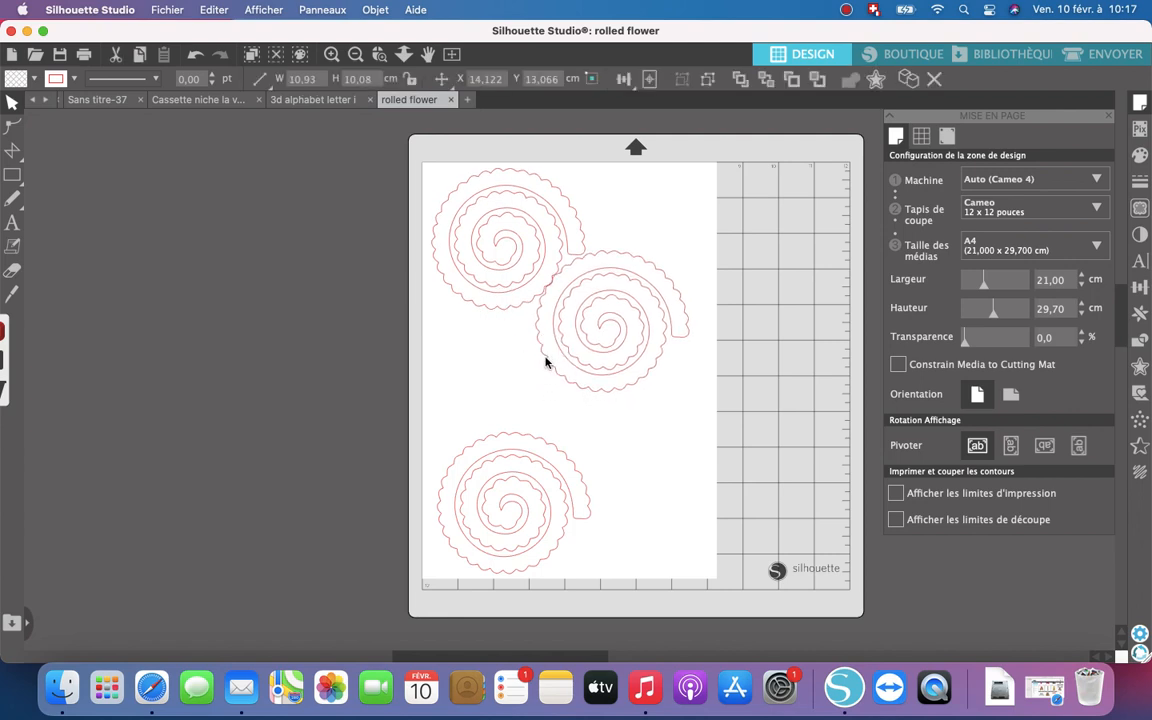
pyautogui.click(545, 361)
pyautogui.moveTo(635, 388); pyautogui.dragTo(643, 378)
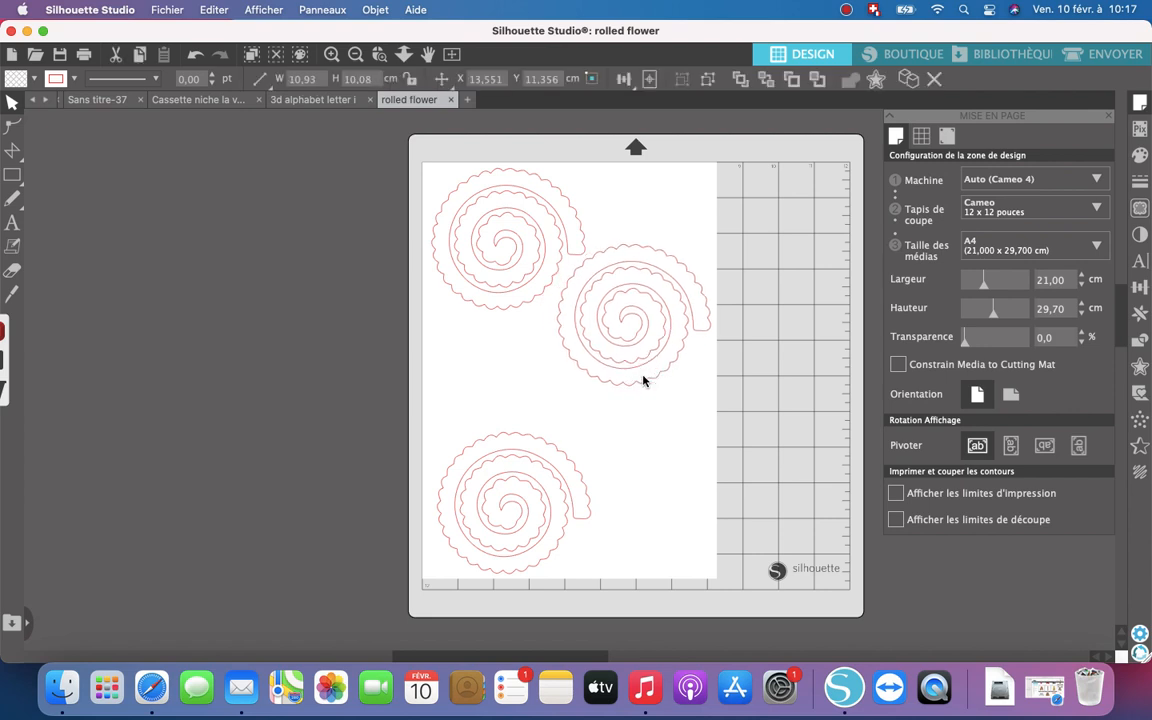
# - Move the lower-left flower up beneath the first one and place a duplicate of it in the page's lower-right area
pyautogui.moveTo(548, 437); pyautogui.dragTo(540, 345)
pyautogui.rightClick(541, 350)
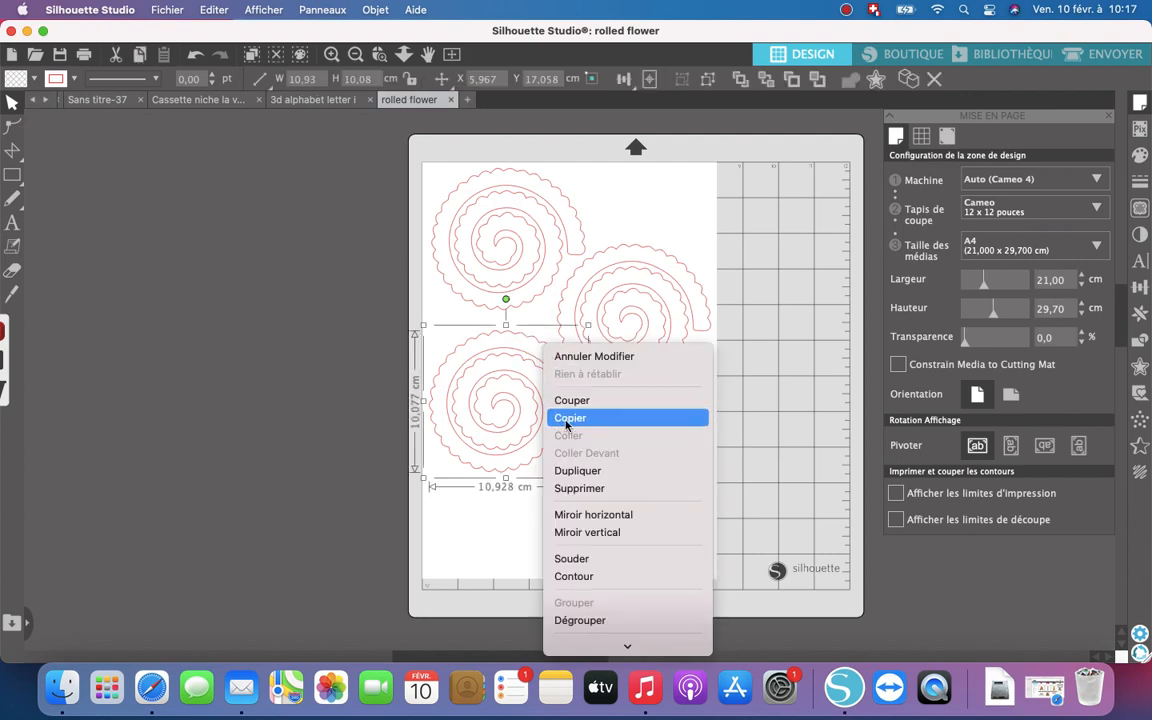
pyautogui.click(585, 469)
pyautogui.moveTo(589, 414); pyautogui.dragTo(695, 497)
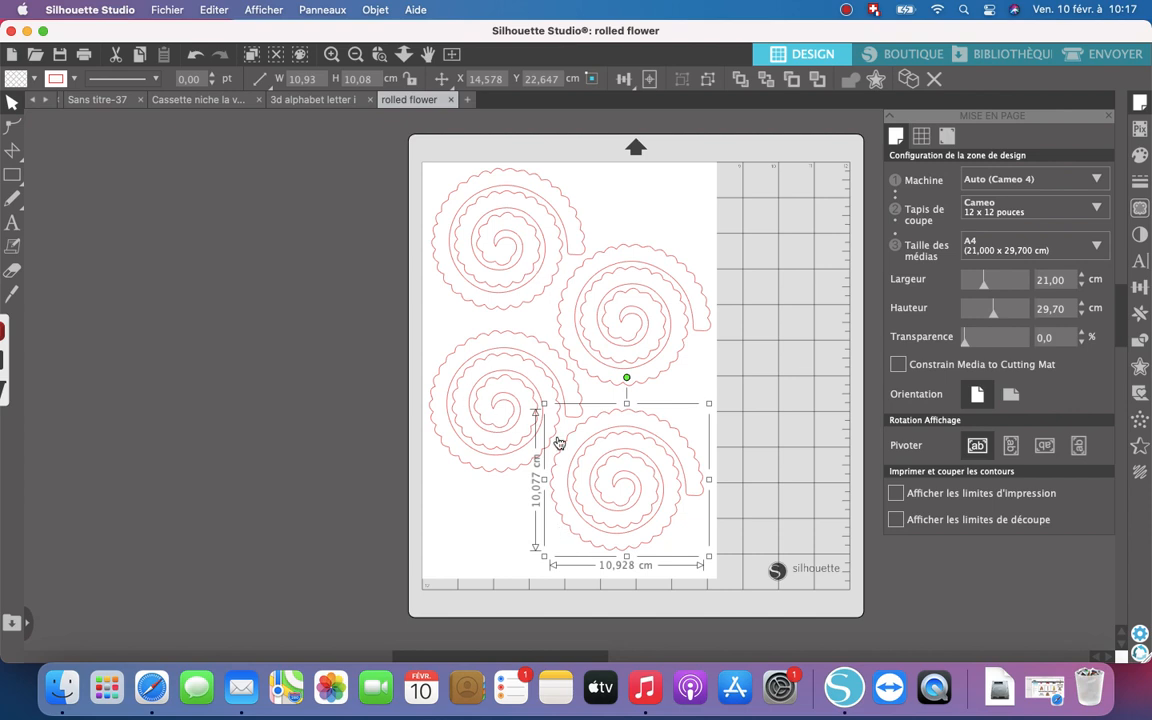
pyautogui.click(546, 358)
pyautogui.moveTo(546, 357); pyautogui.dragTo(550, 356)
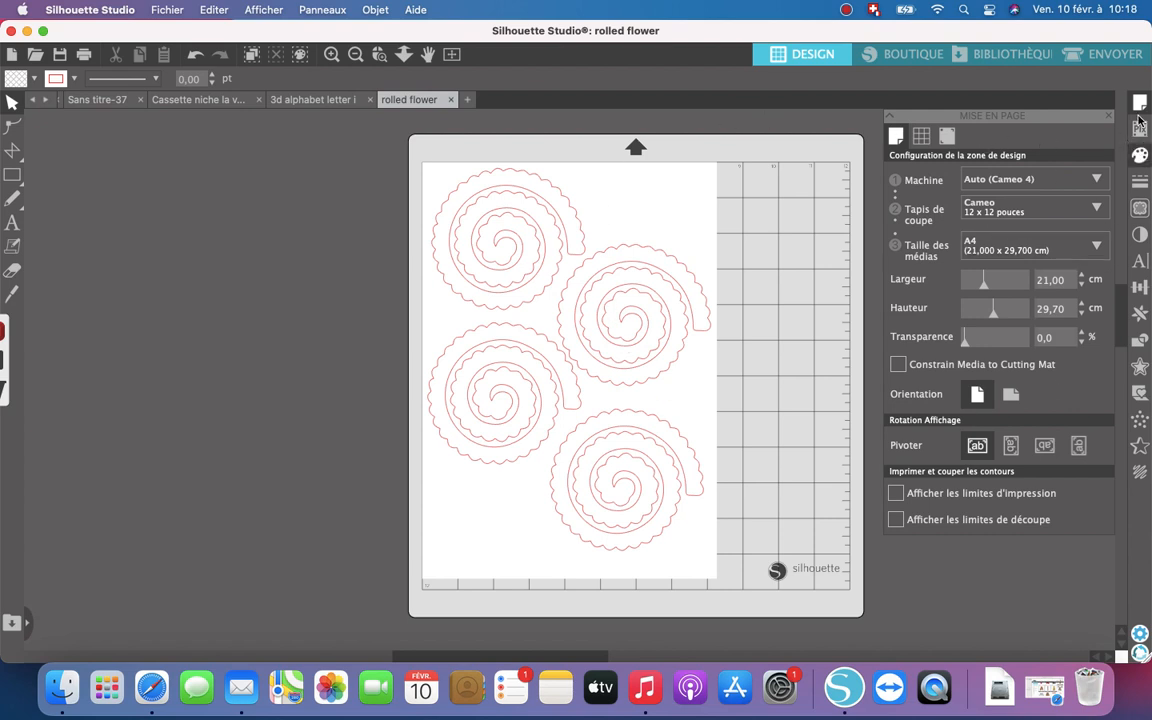
# - Bring up the cut settings for the four flowers and set the Chariot 1 blade depth to 9 for Cardstock, Ordinaire
pyautogui.click(1095, 55)
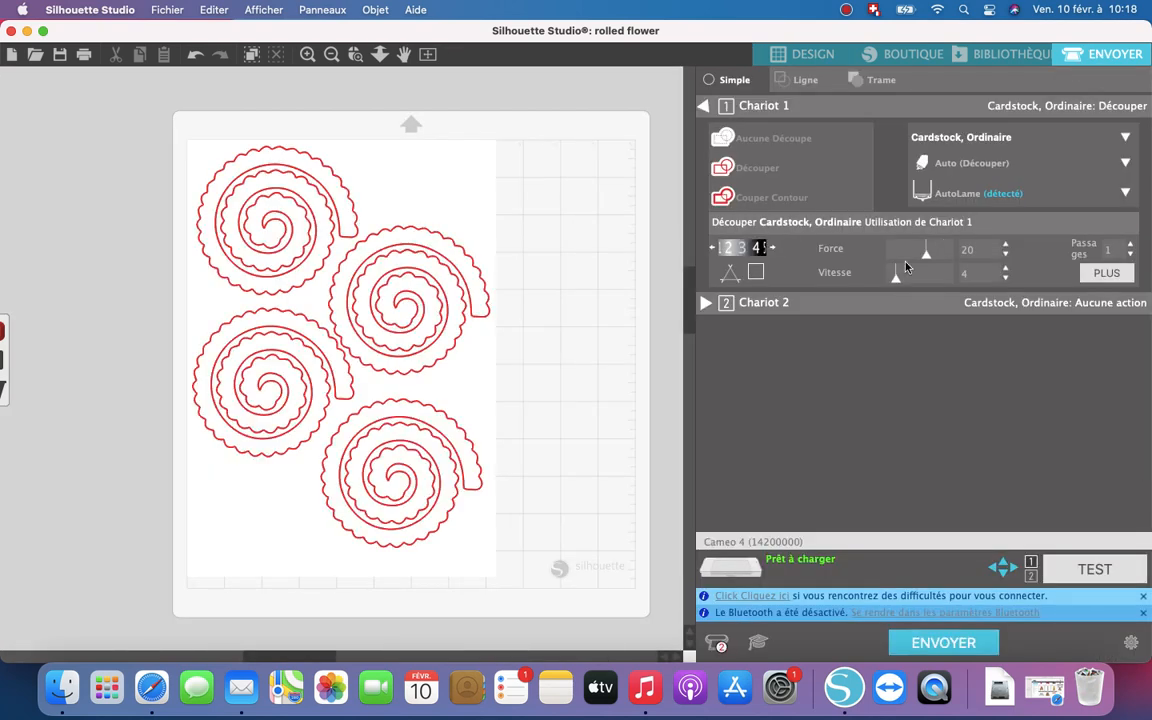
pyautogui.click(773, 248)
pyautogui.click(773, 248)
pyautogui.click(773, 248)
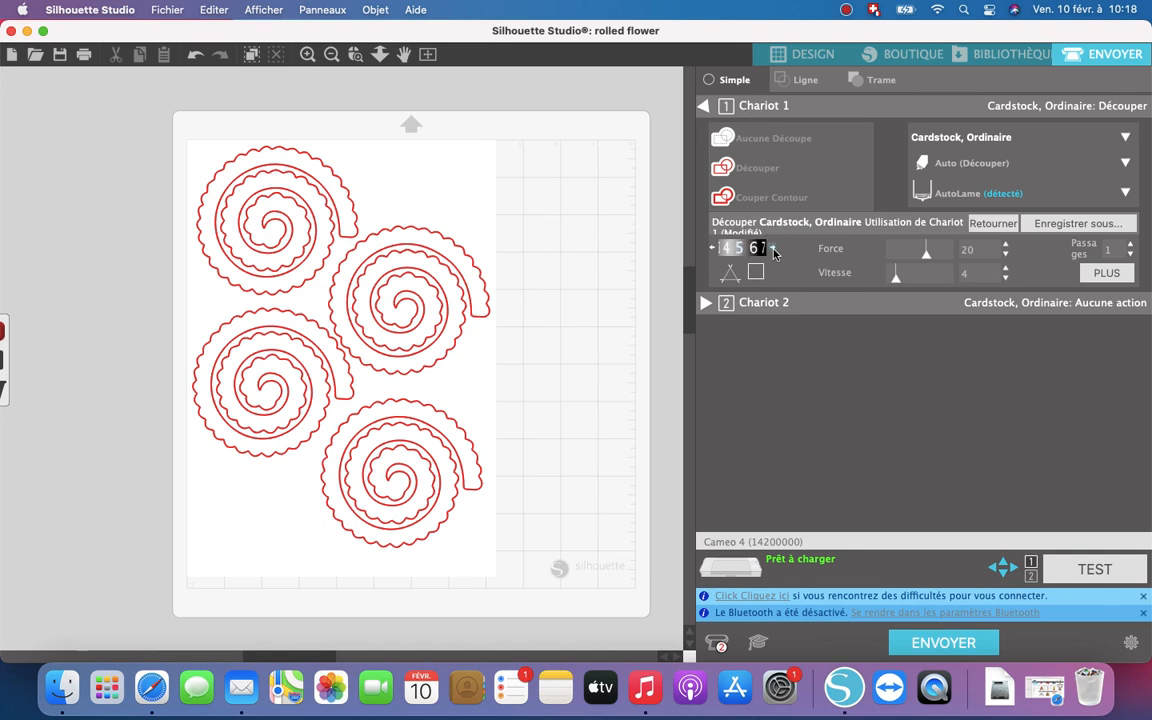
pyautogui.click(773, 248)
pyautogui.click(773, 248)
pyautogui.click(773, 248)
# - Raise the Chariot 1 cutting force to 24 and set the passes to 3 for the flowers
pyautogui.click(1006, 245)
pyautogui.click(1006, 245)
pyautogui.click(1006, 245)
pyautogui.click(1006, 245)
pyautogui.click(1130, 245)
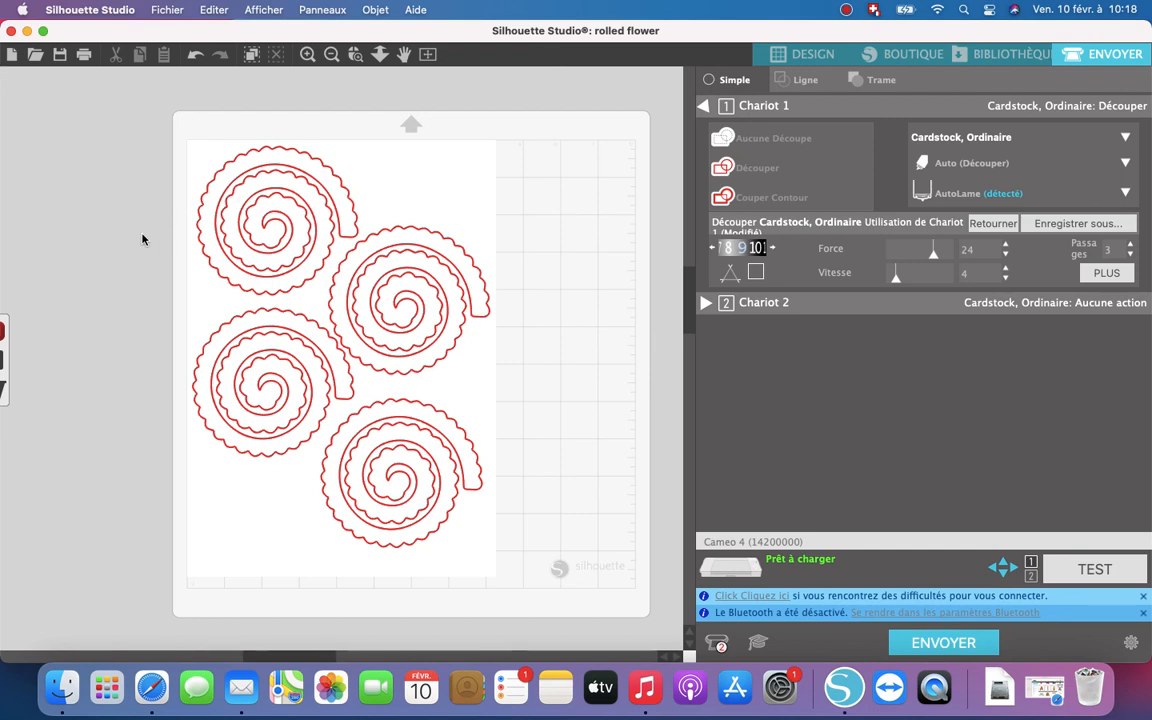
pyautogui.moveTo(14, 341)
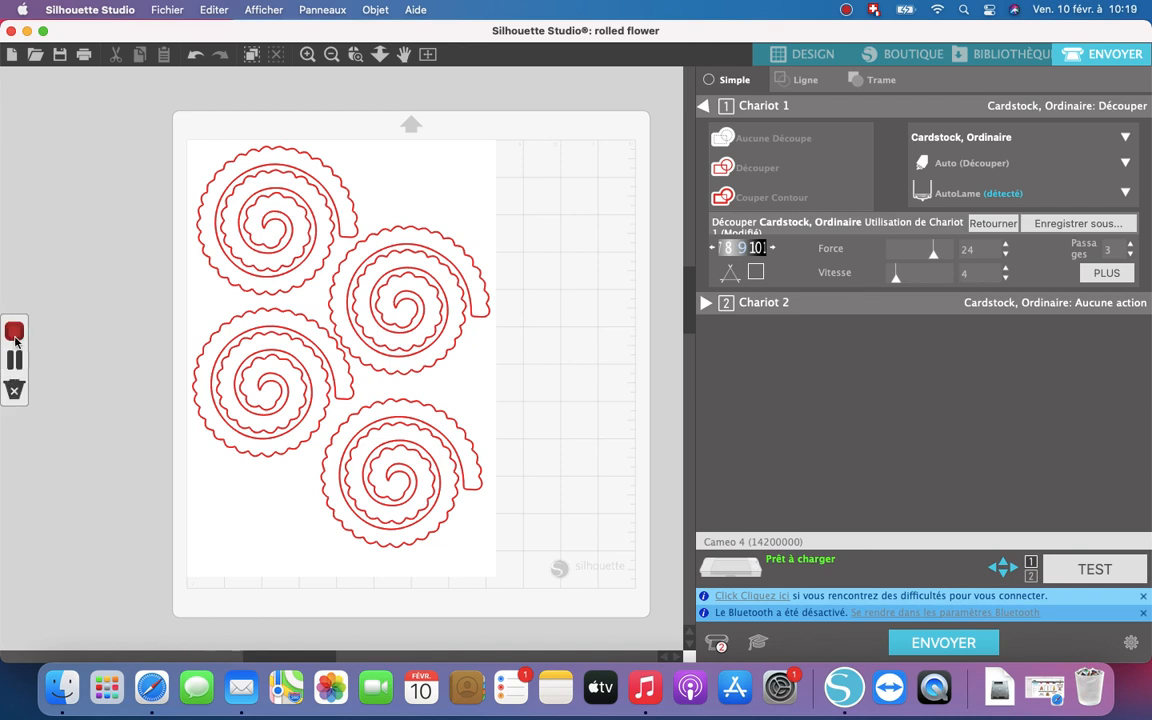